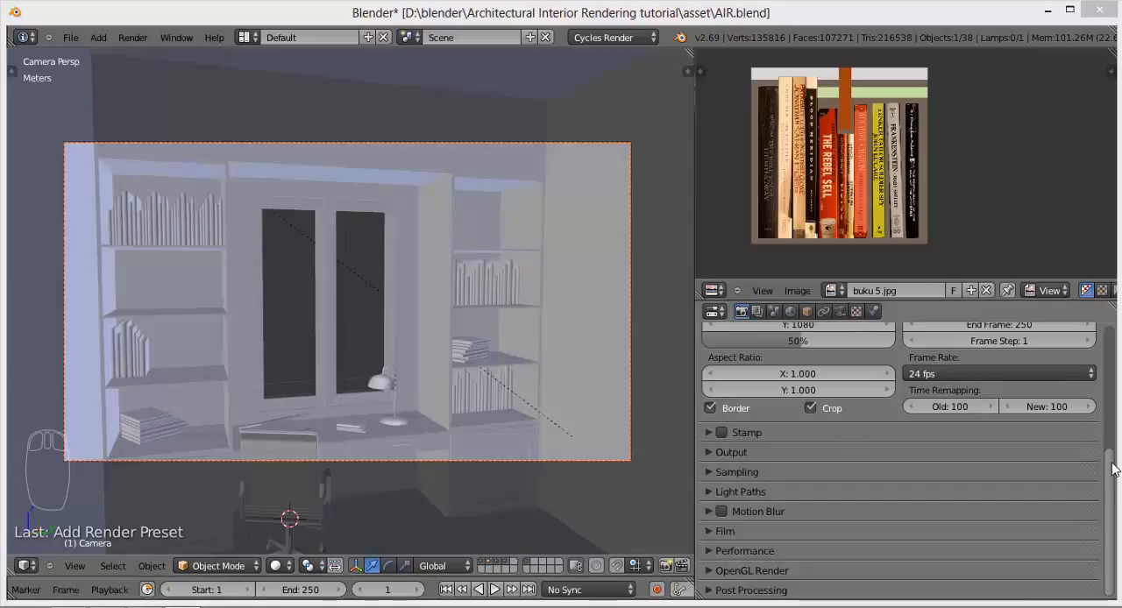
# Step: Set the Cycles render device to GPU Compute in the scene's render settings
pyautogui.moveTo(1111, 469); pyautogui.dragTo(772, 334)
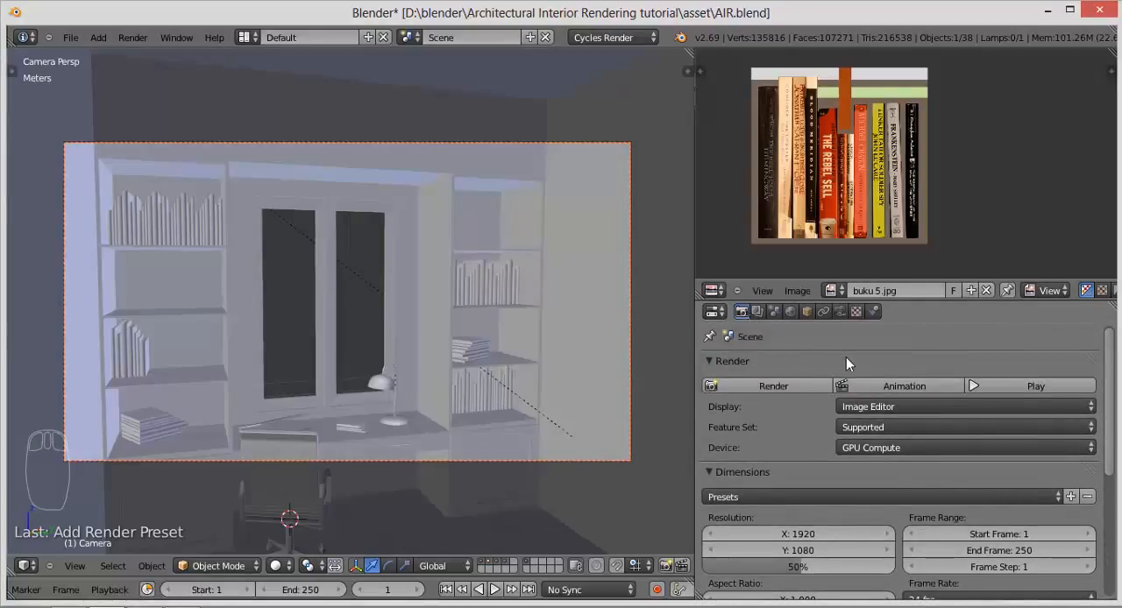
pyautogui.scroll(-1, 745, 364)
pyautogui.scroll(1, 745, 374)
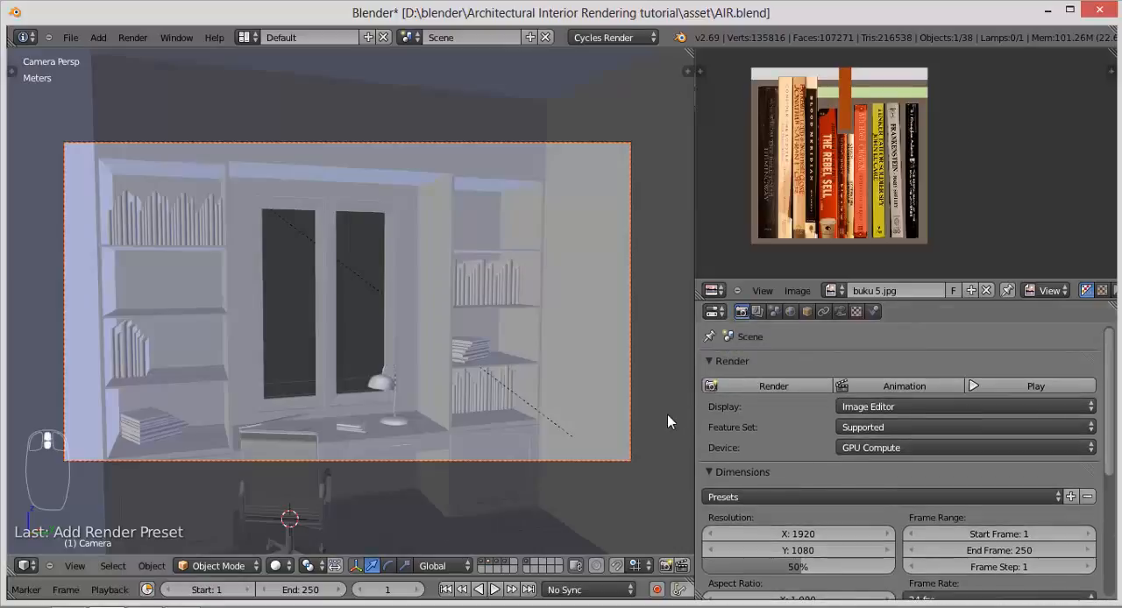
pyautogui.click(874, 449)
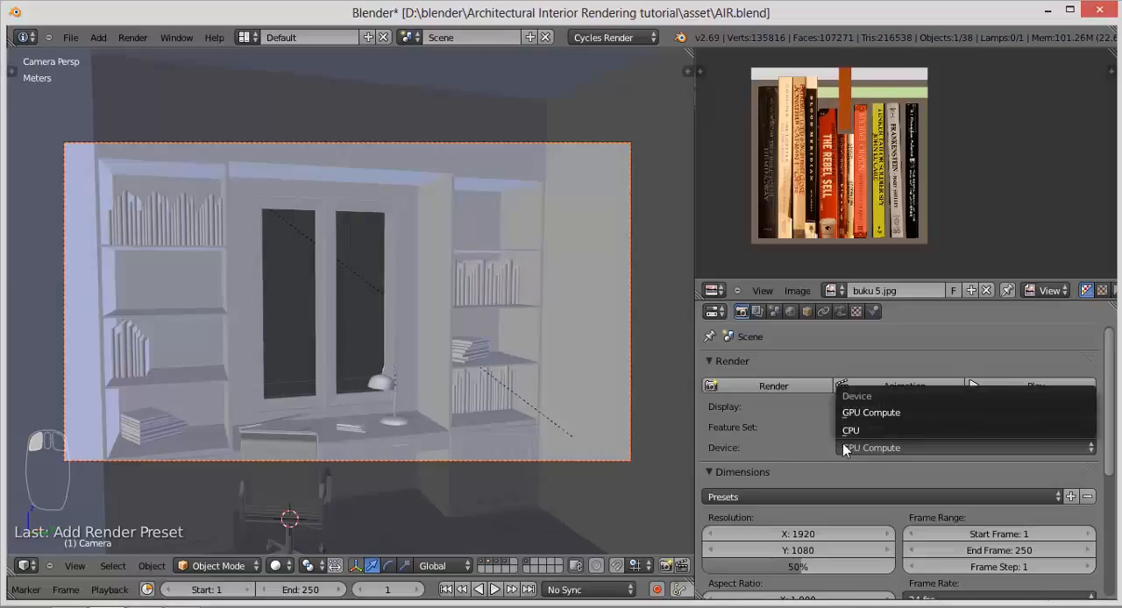
pyautogui.click(870, 413)
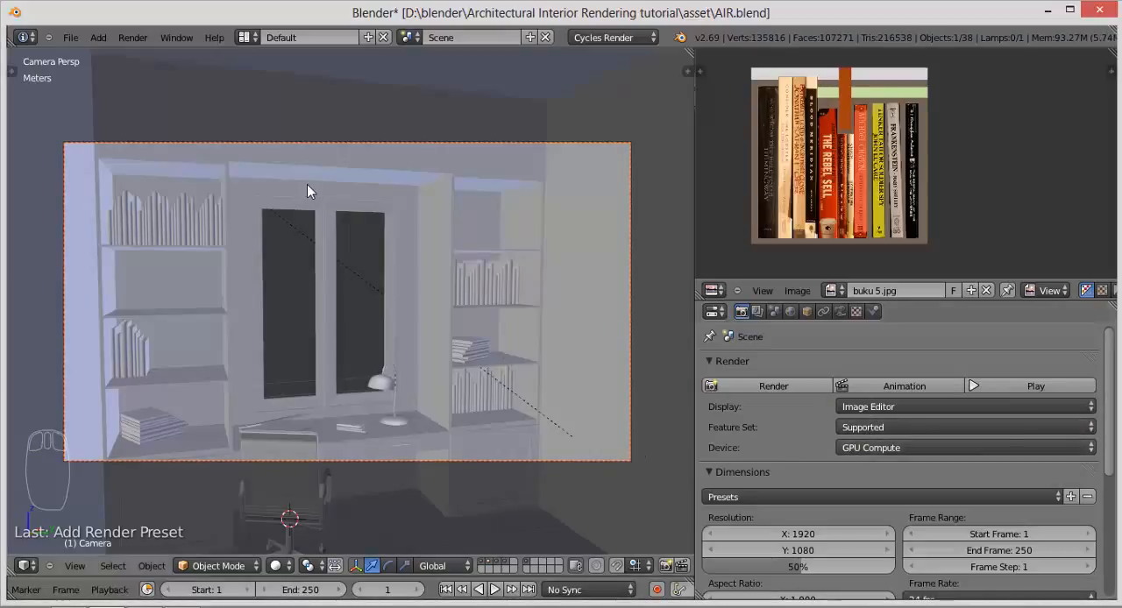
# Step: Set the compute device in the system user preferences to CUDA with the GeForce GT 740M, and close the preferences
pyautogui.click(73, 37)
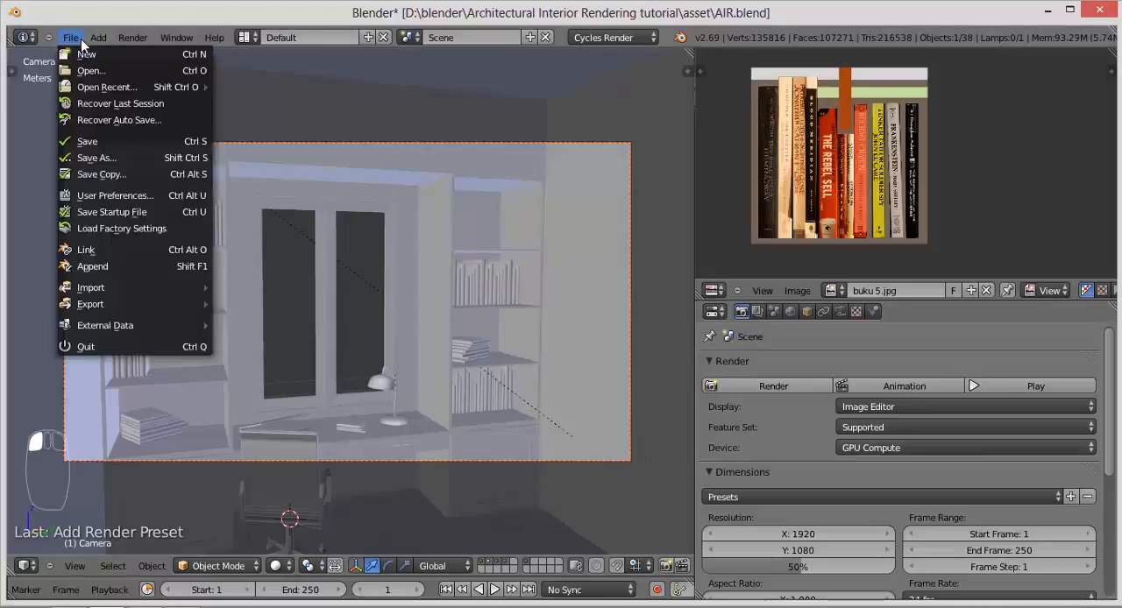
pyautogui.click(124, 194)
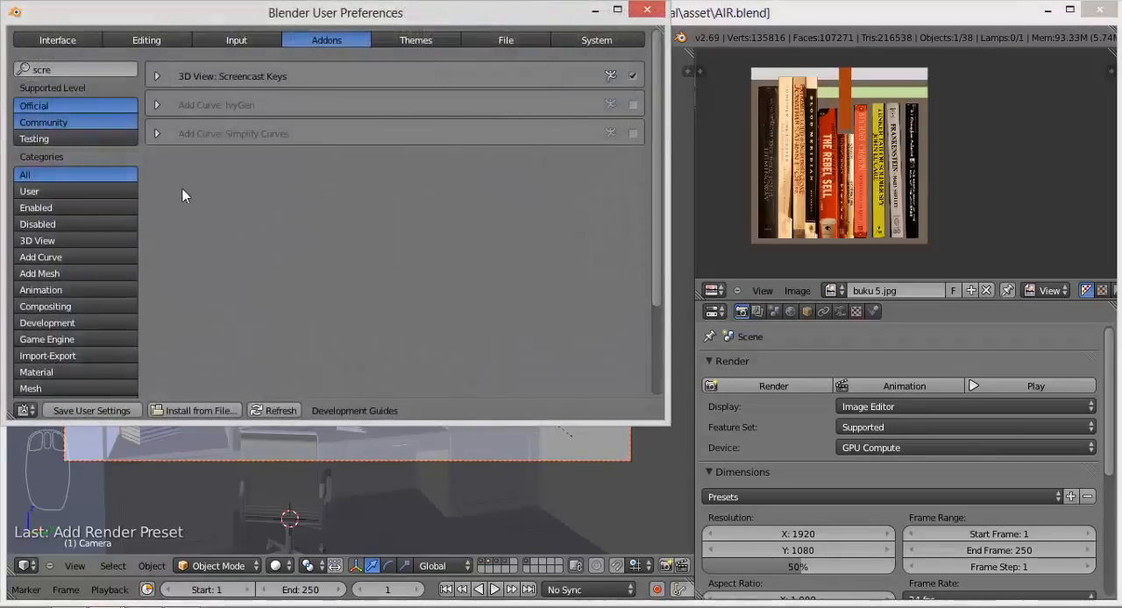
pyautogui.click(596, 40)
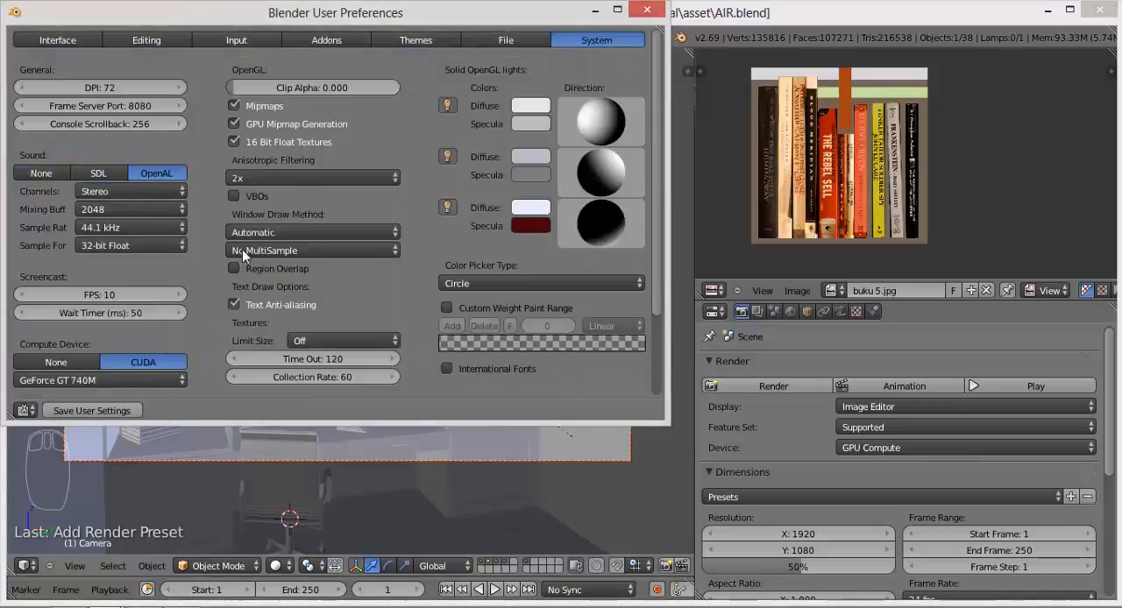
pyautogui.click(65, 361)
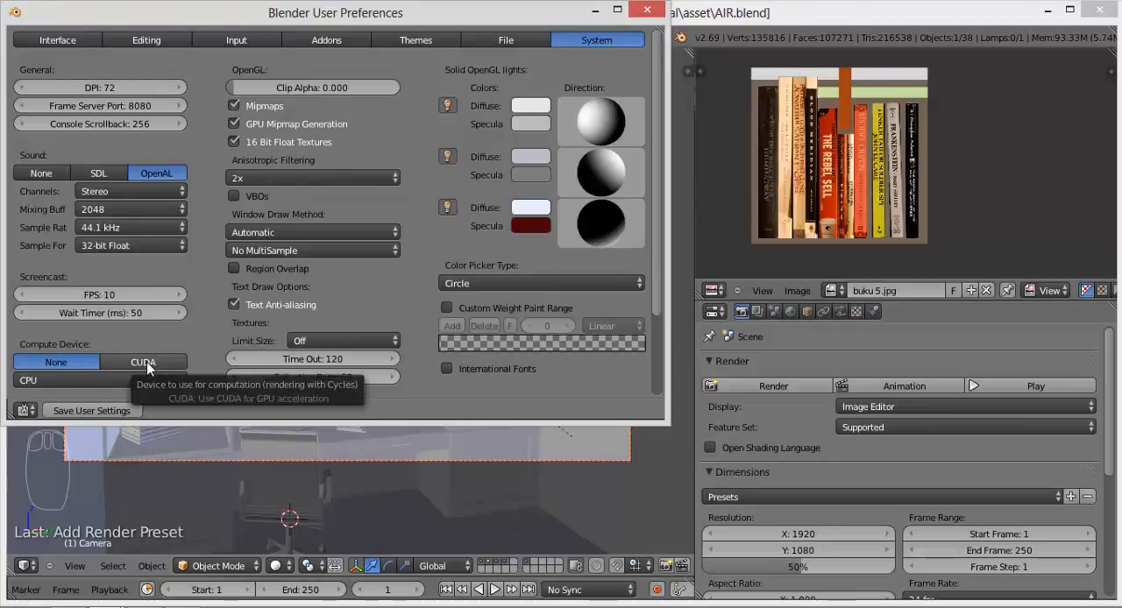
pyautogui.click(147, 362)
pyautogui.click(81, 363)
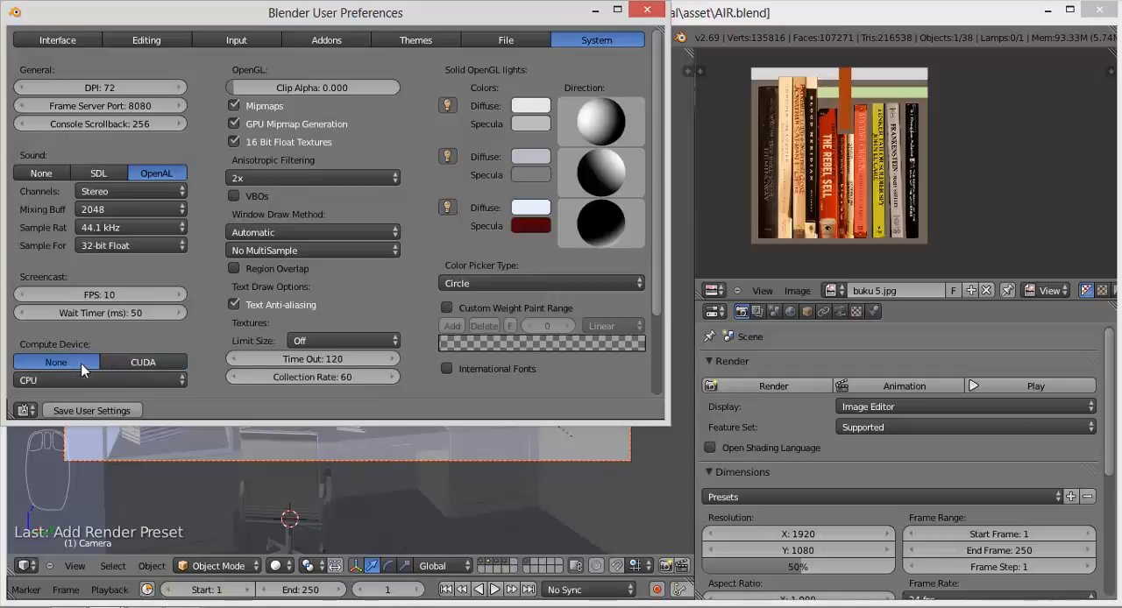
pyautogui.click(125, 362)
pyautogui.click(40, 381)
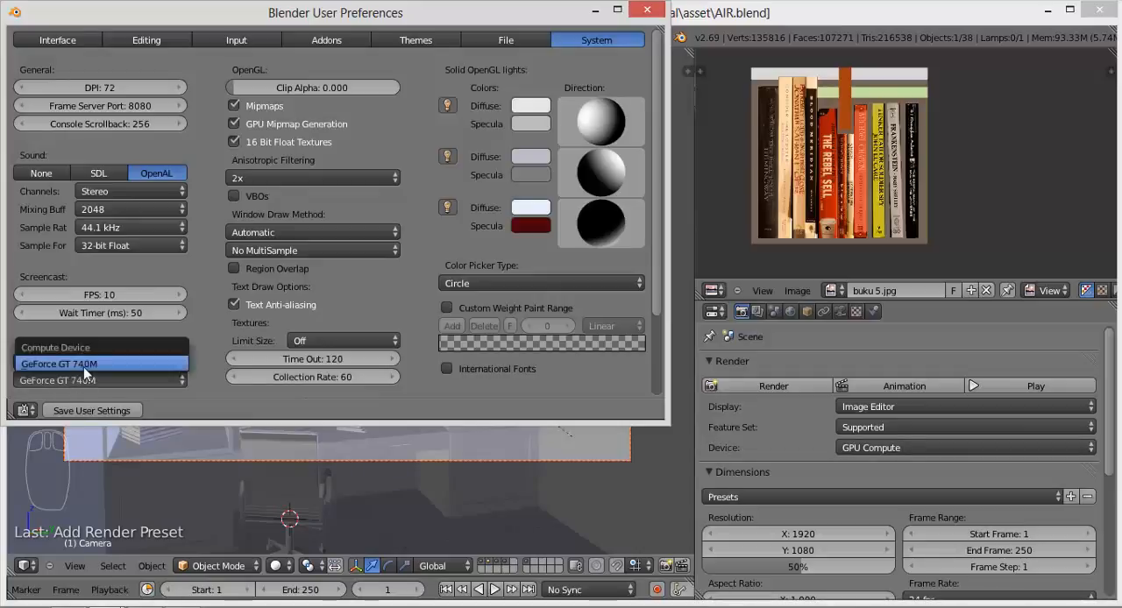
pyautogui.click(83, 364)
pyautogui.click(73, 363)
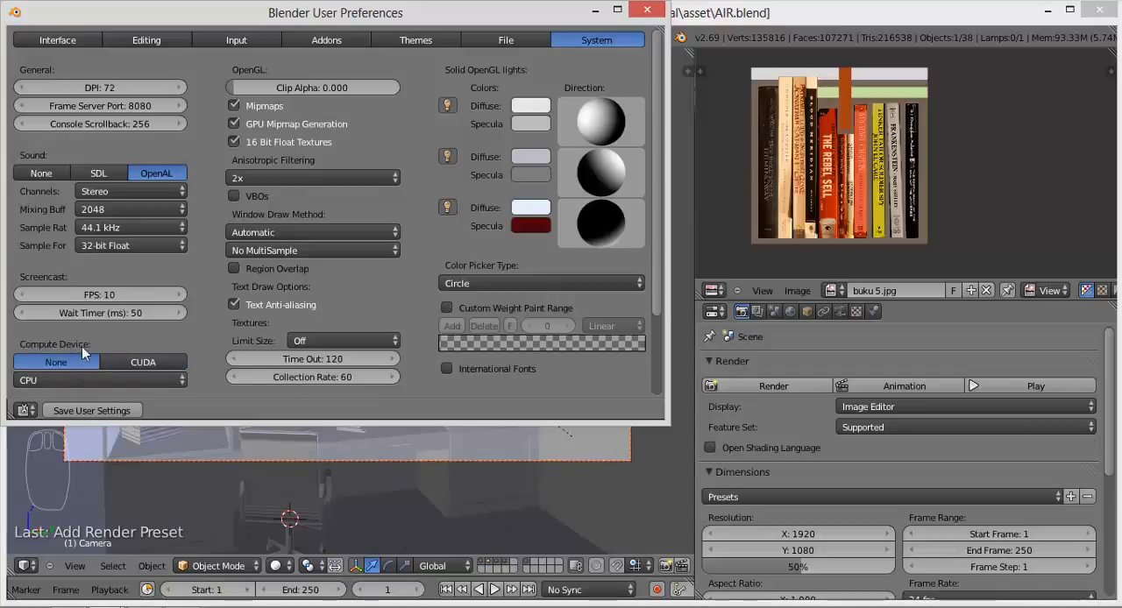
pyautogui.click(141, 363)
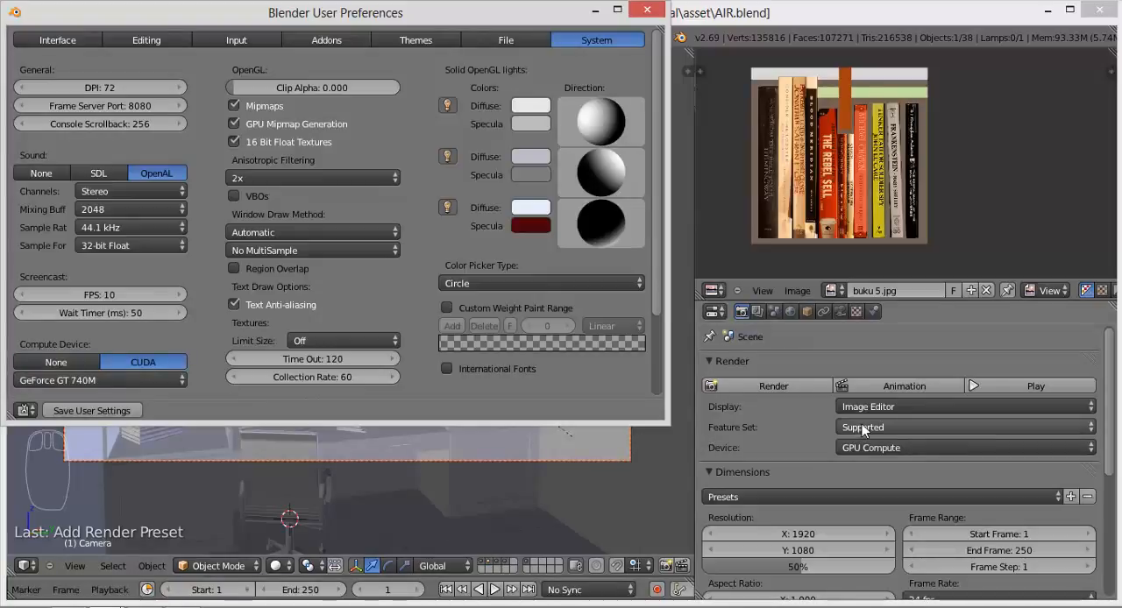
pyautogui.click(647, 9)
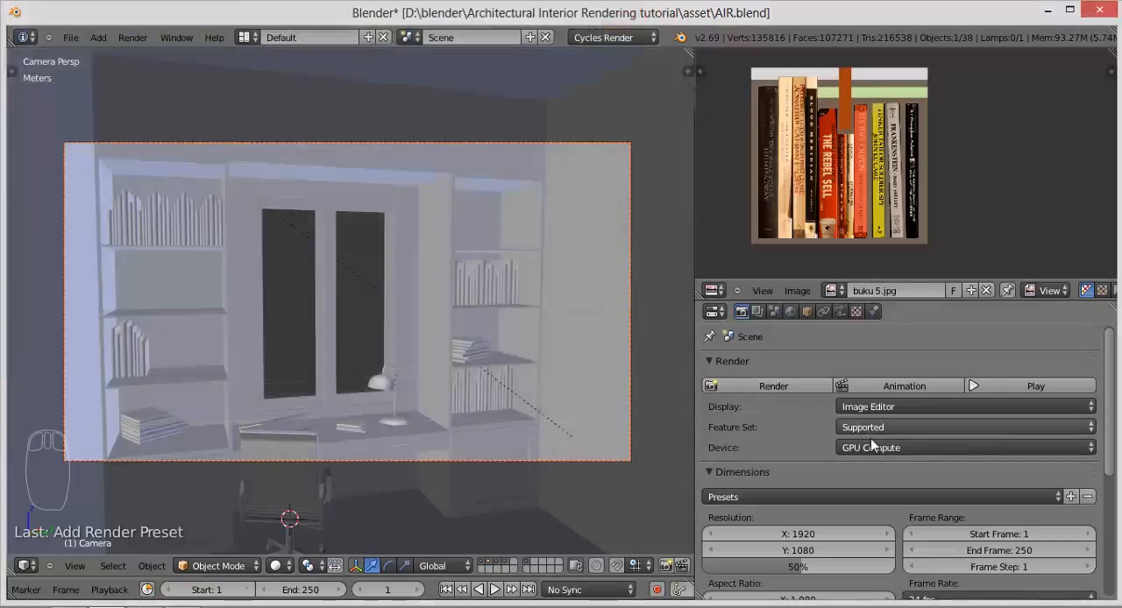
# Step: Switch the render device to CPU and back to GPU Compute
pyautogui.click(871, 440)
pyautogui.click(872, 429)
pyautogui.click(862, 449)
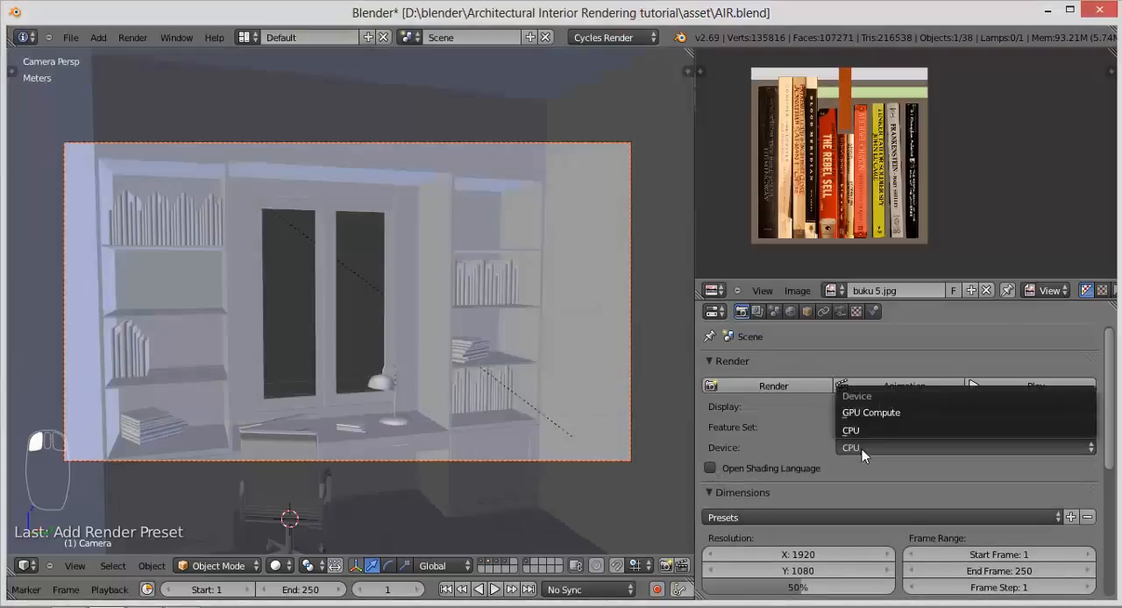
pyautogui.click(868, 412)
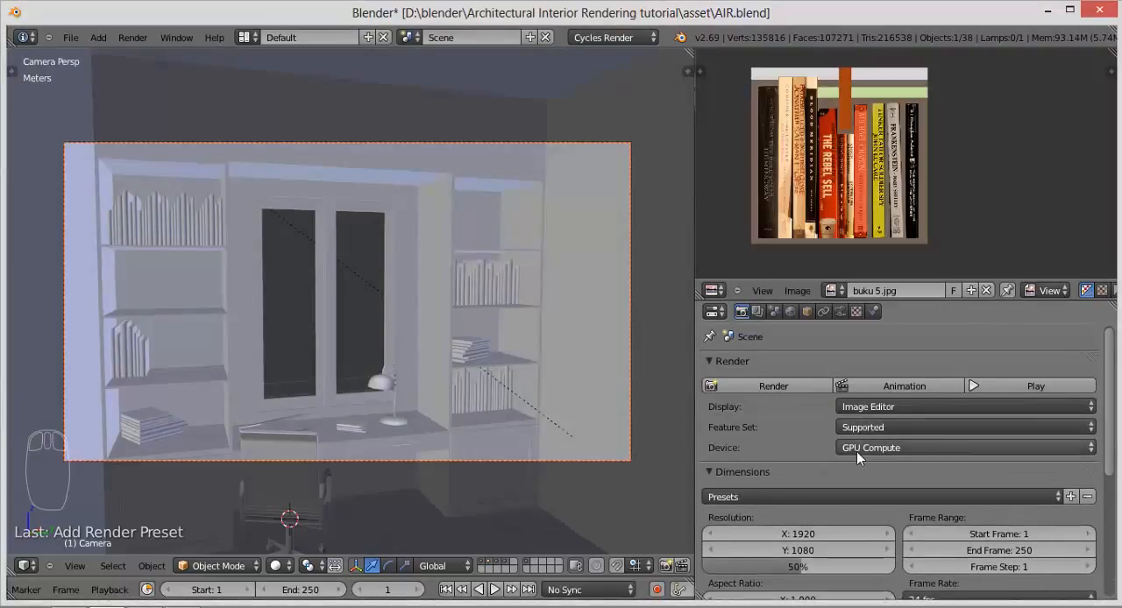
# Step: Set the render resolution to 1900 by 1200 pixels at 100% scale
pyautogui.scroll(-3, 856, 452)
pyautogui.click(773, 434)
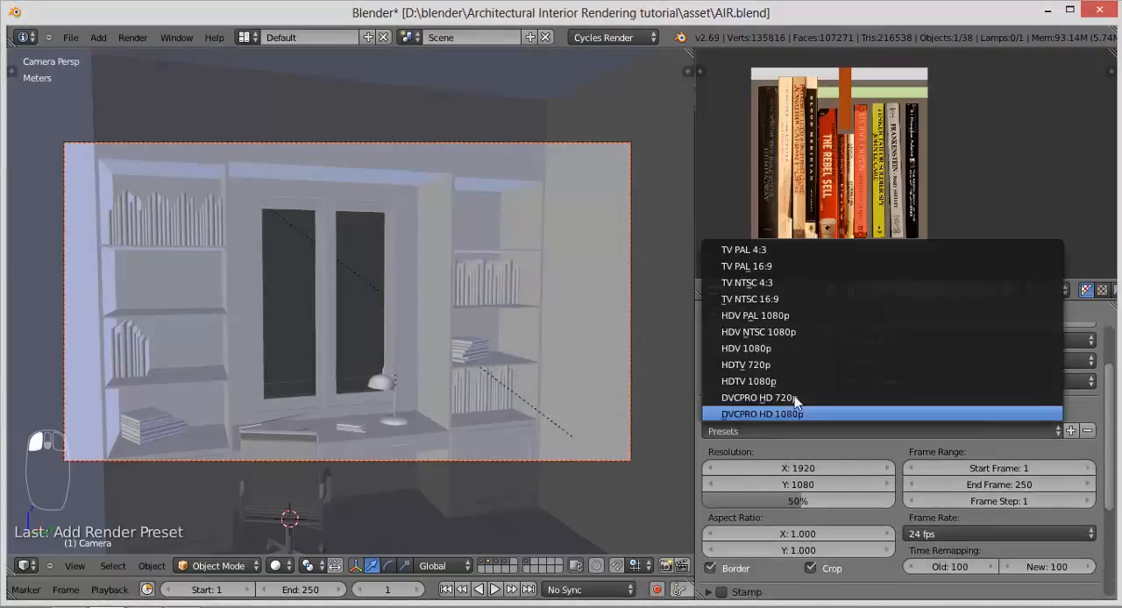
pyautogui.click(769, 381)
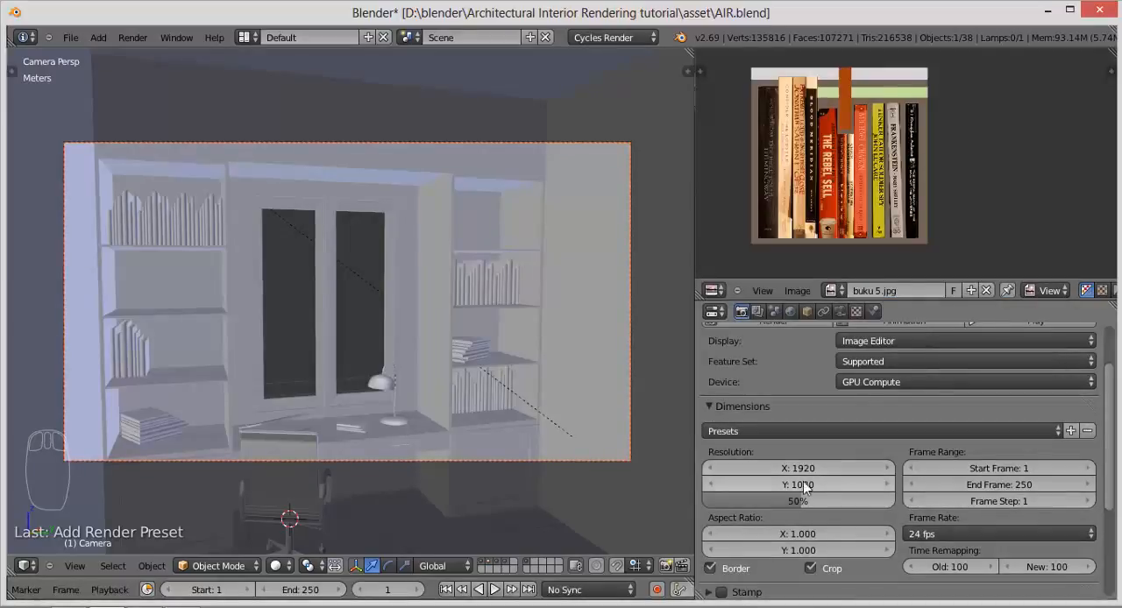
pyautogui.click(803, 470)
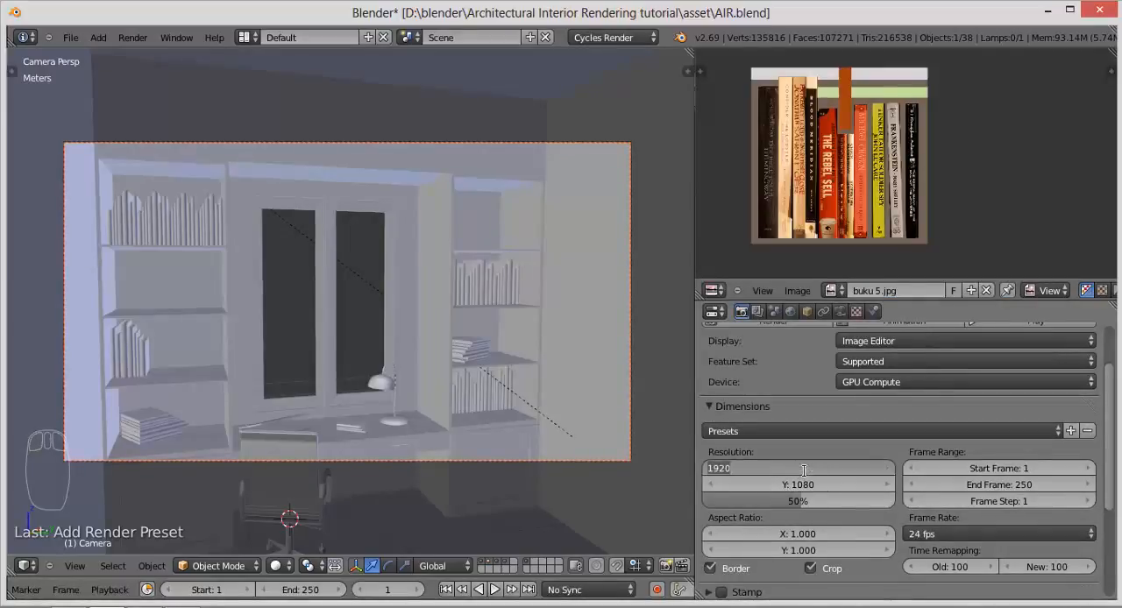
pyautogui.write('1900')
pyautogui.press('Return')
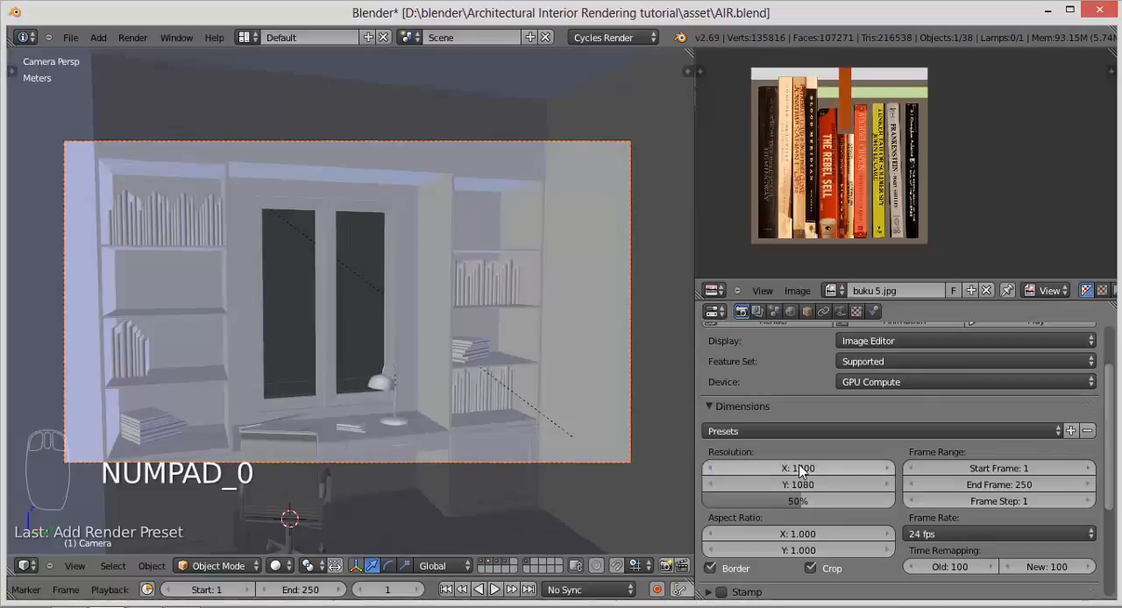
pyautogui.click(809, 485)
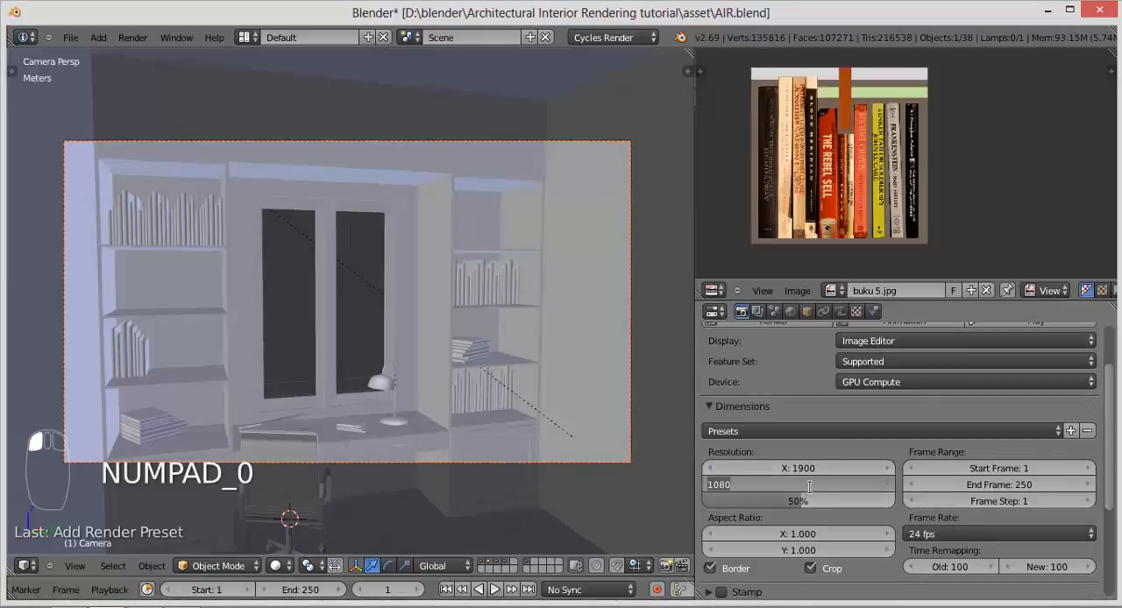
pyautogui.write('1200')
pyautogui.press('Return')
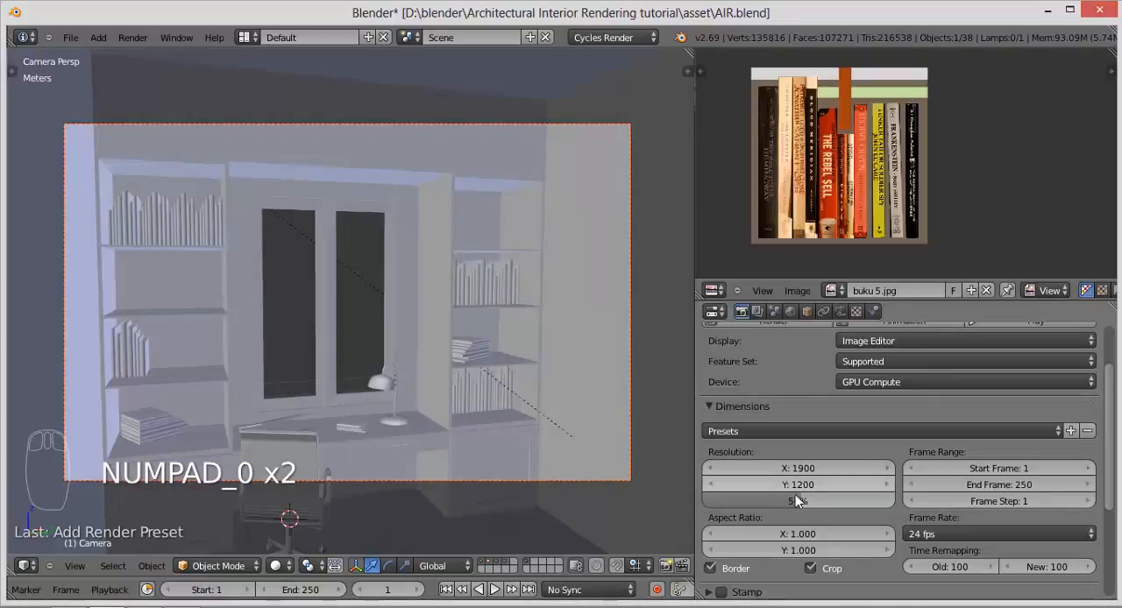
pyautogui.moveTo(797, 500); pyautogui.dragTo(894, 501)
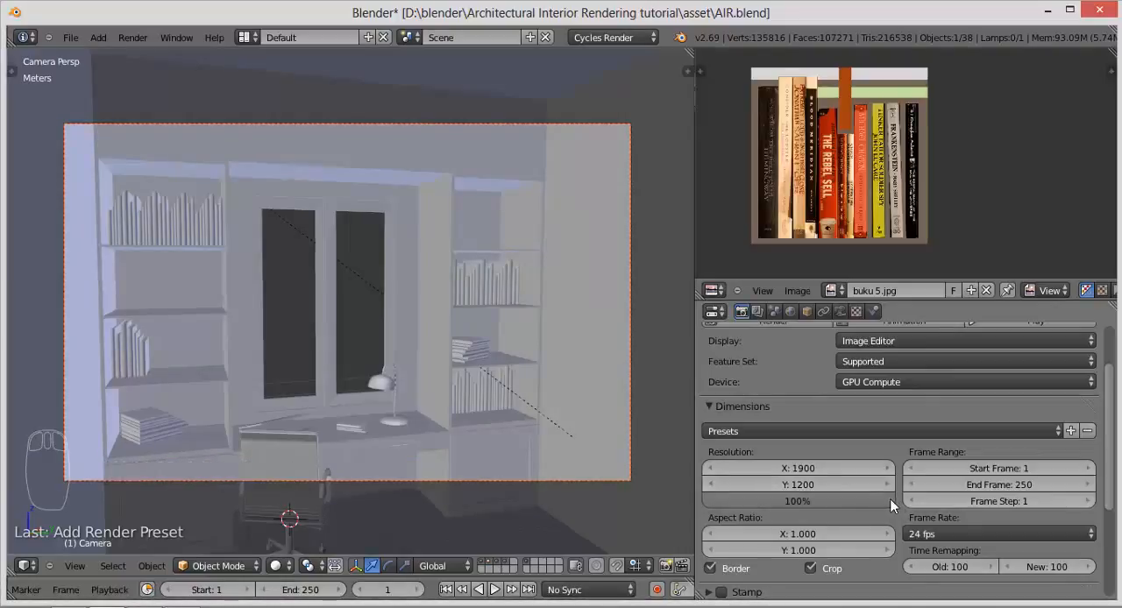
# Step: Toggle the render Border option off and back on
pyautogui.scroll(-3, 892, 504)
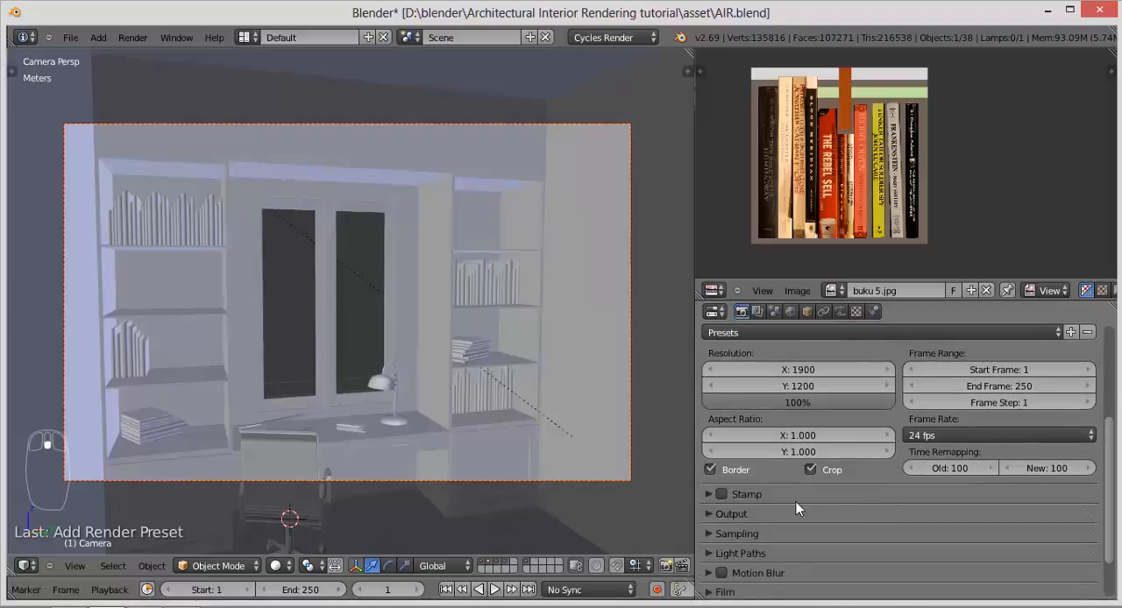
pyautogui.click(714, 471)
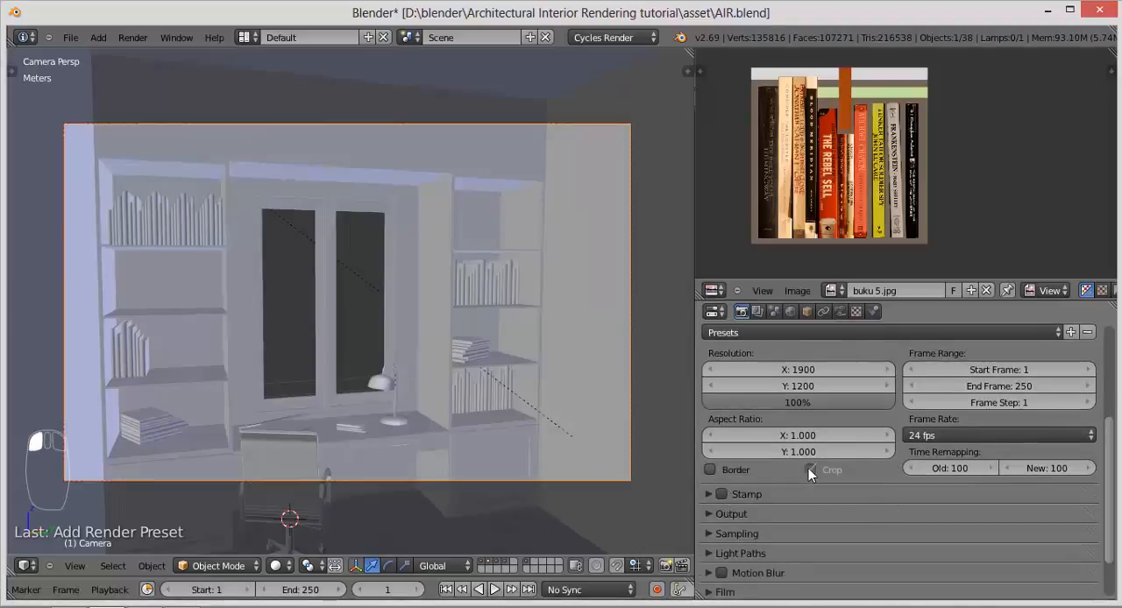
pyautogui.click(710, 470)
pyautogui.click(810, 469)
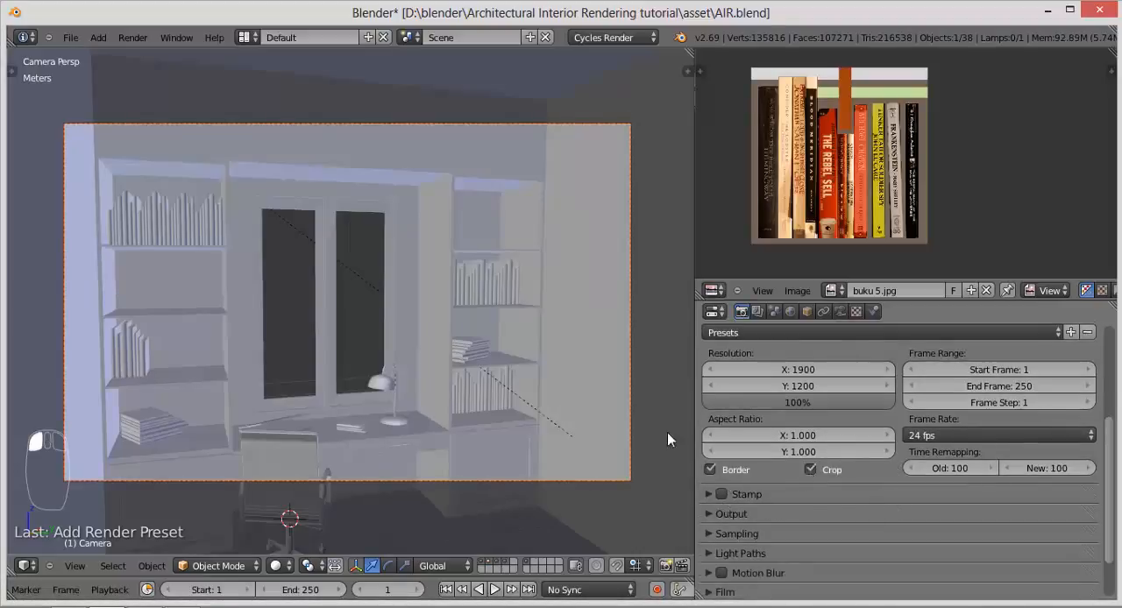
# Step: Set the render output to PNG format with RGBA channels and 100% compression
pyautogui.click(712, 513)
pyautogui.scroll(-3, 811, 504)
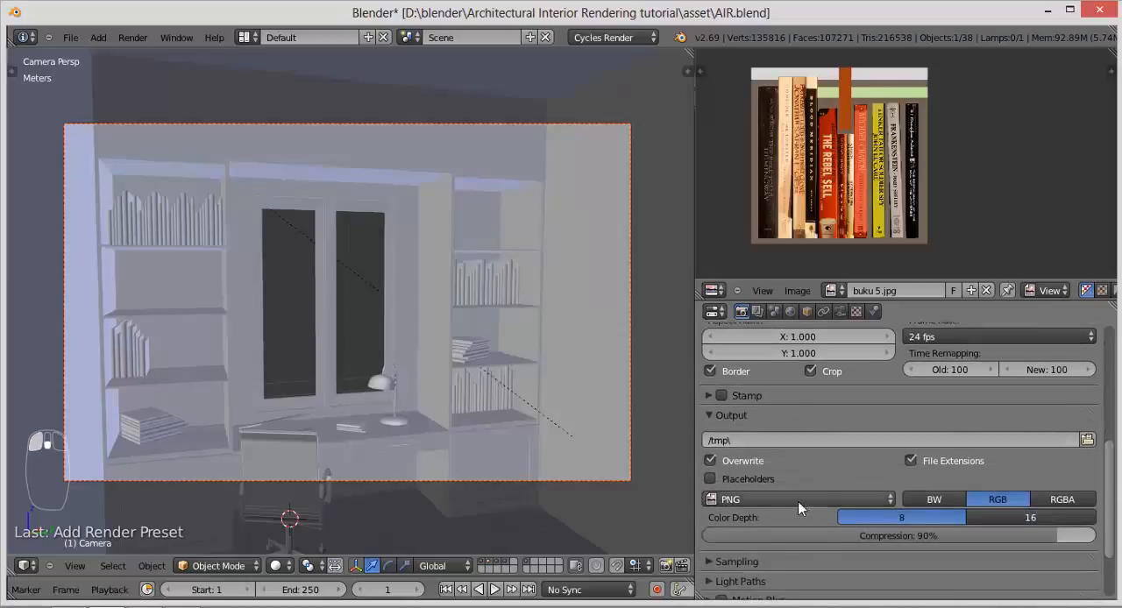
pyautogui.click(754, 500)
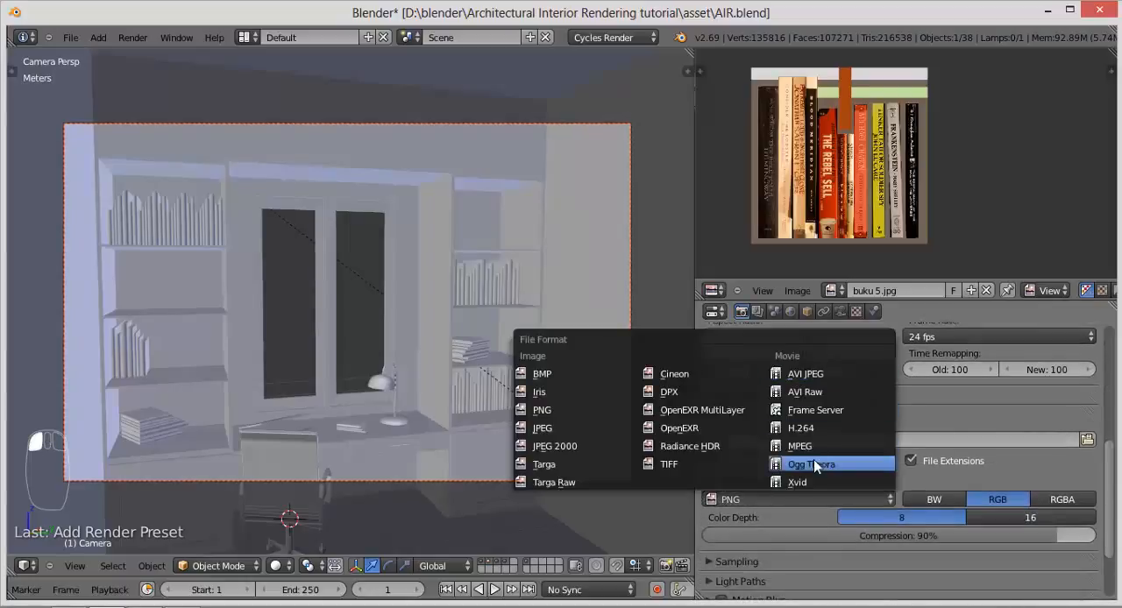
pyautogui.click(548, 410)
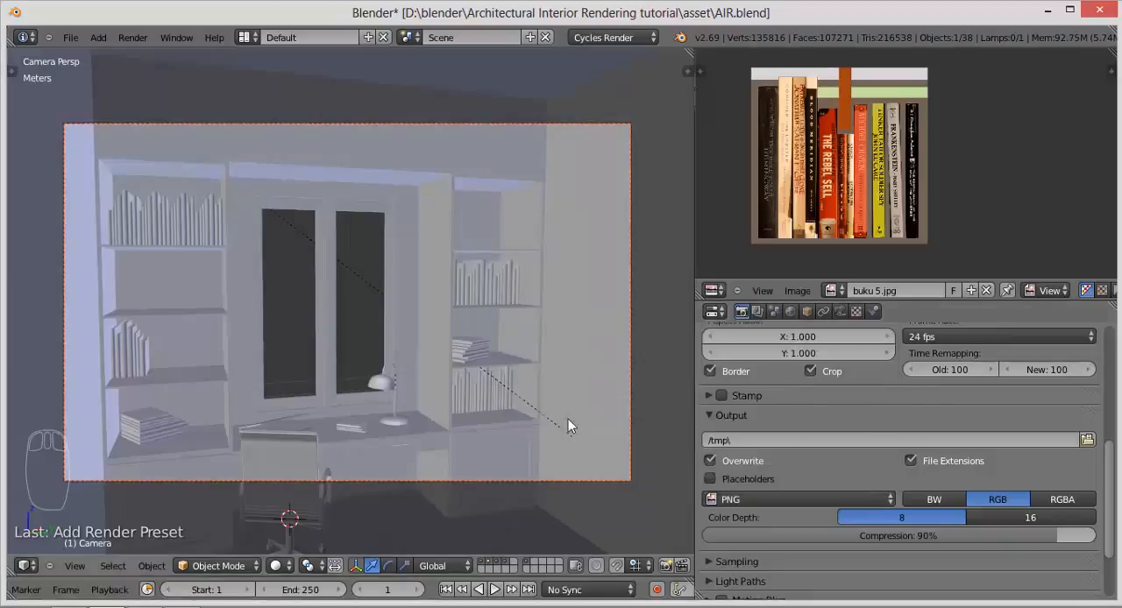
pyautogui.click(1060, 499)
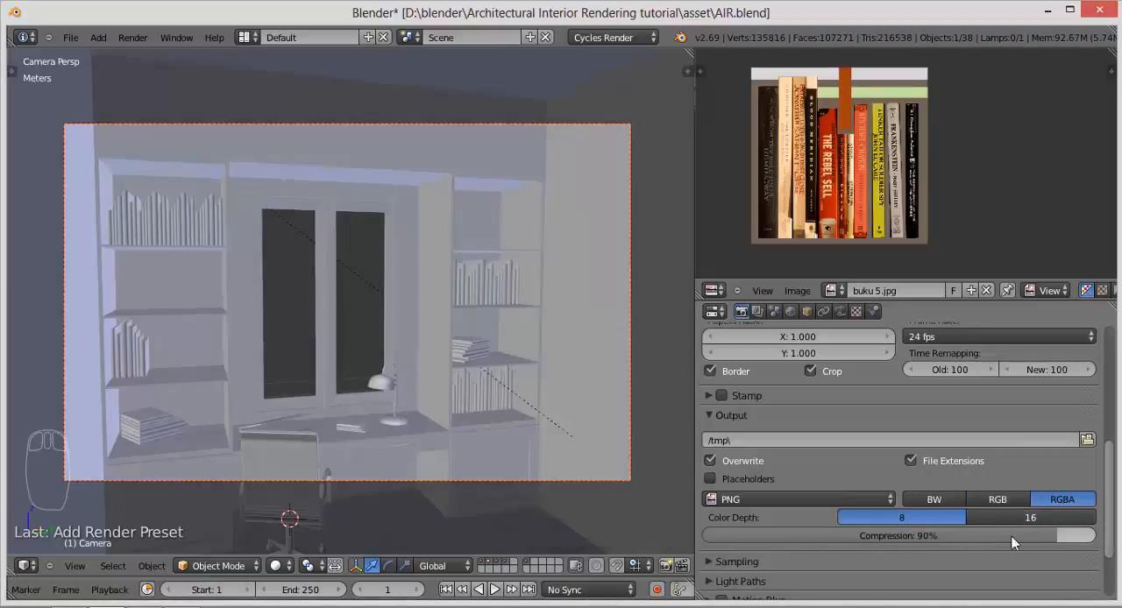
pyautogui.moveTo(1056, 535); pyautogui.dragTo(1075, 535)
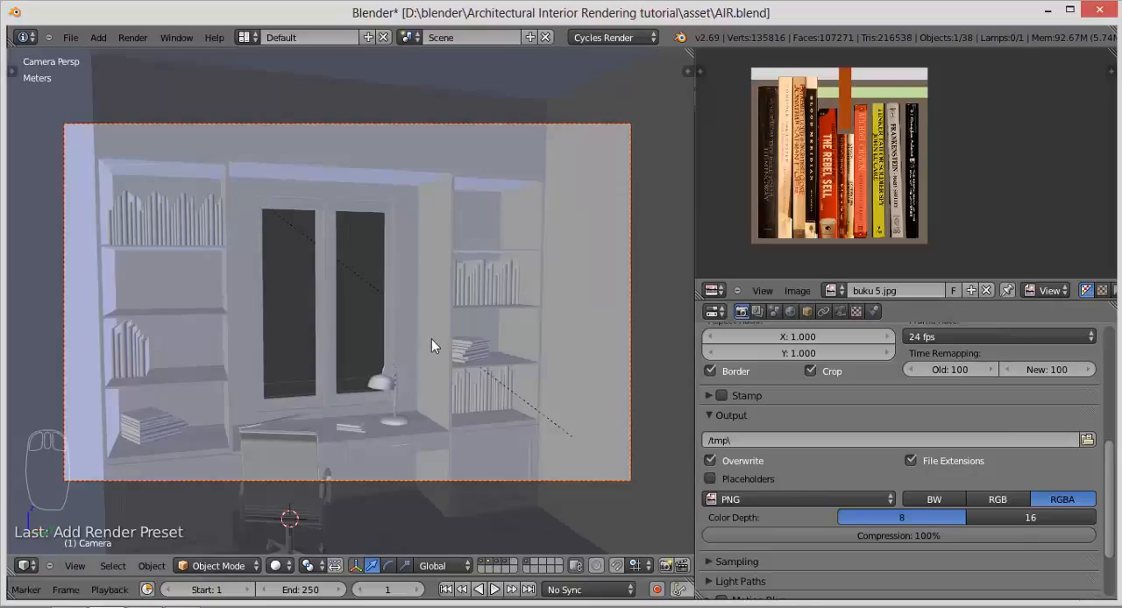
# Step: Set the number of render samples to 1500 in the sampling settings
pyautogui.moveTo(1109, 454); pyautogui.dragTo(1111, 522)
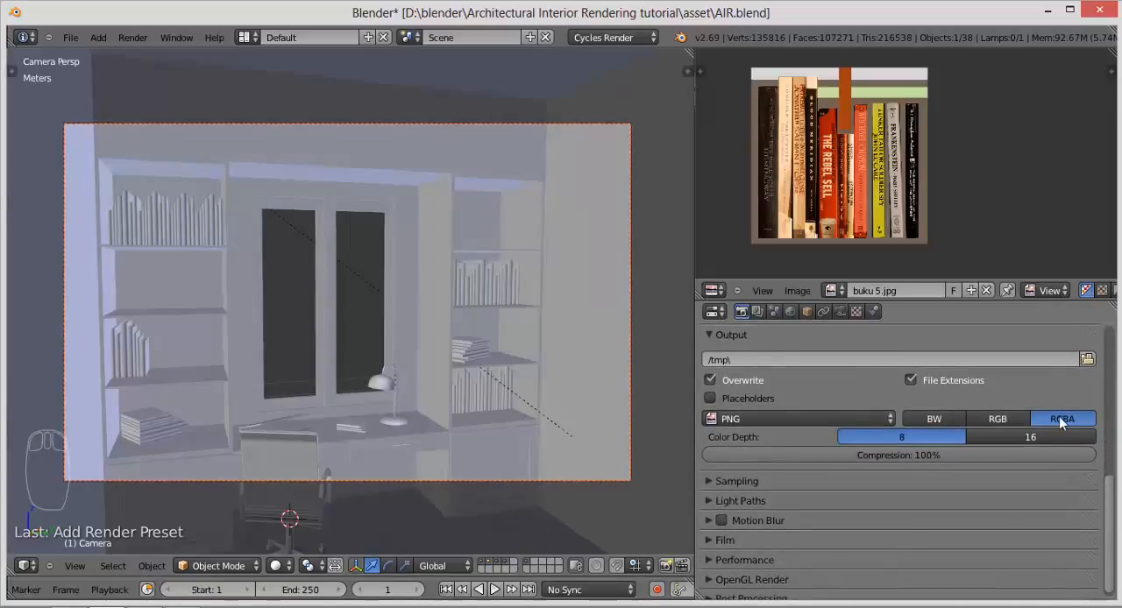
pyautogui.click(709, 480)
pyautogui.scroll(-3, 820, 475)
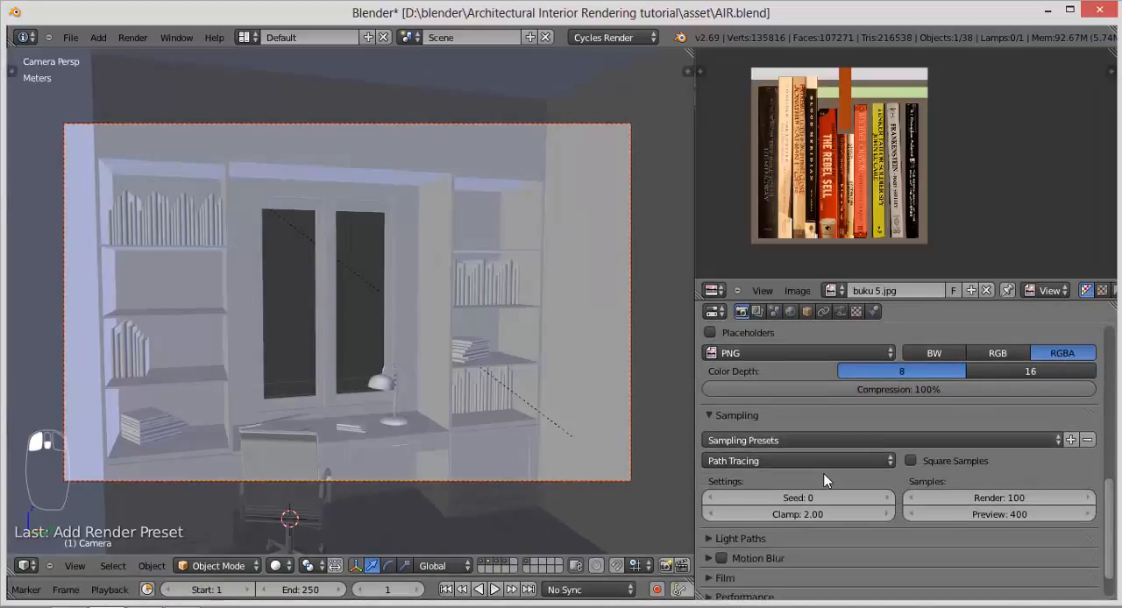
pyautogui.scroll(-2, 824, 481)
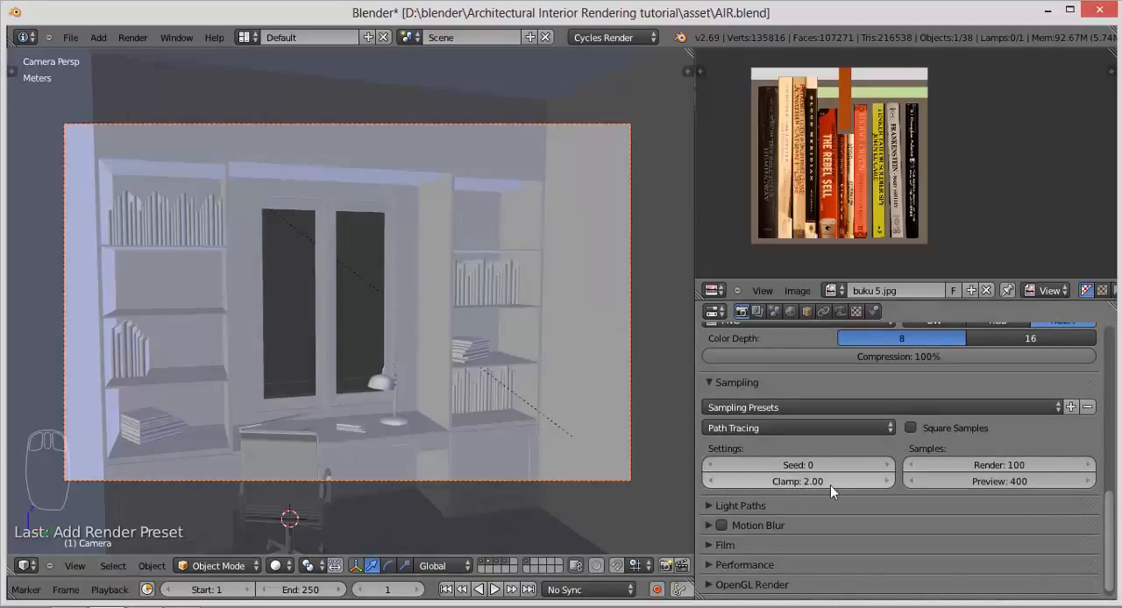
pyautogui.click(1009, 467)
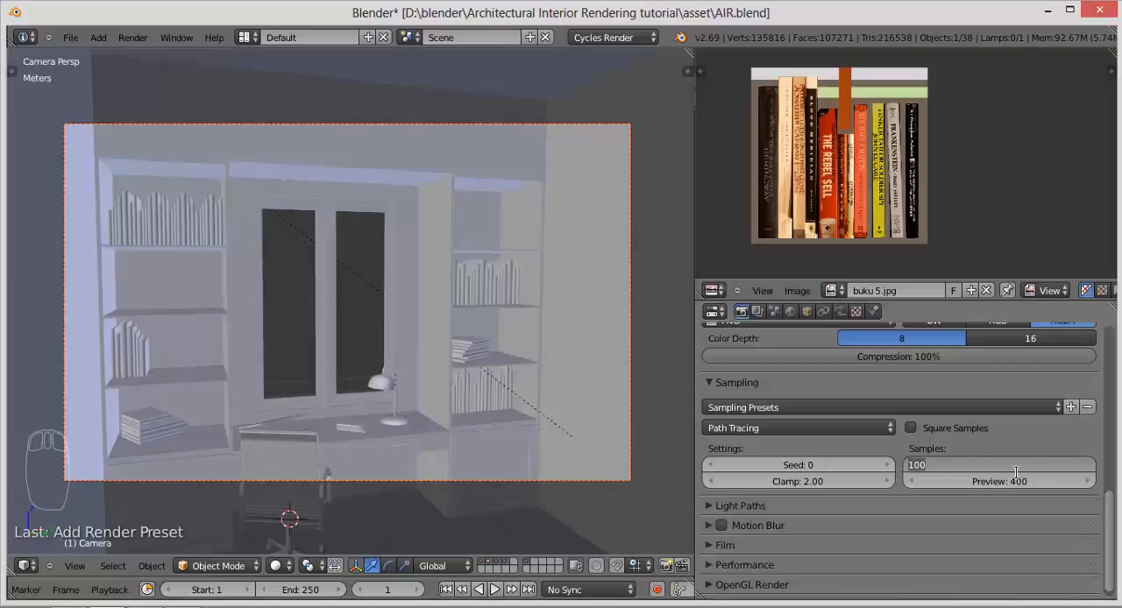
pyautogui.write('1500')
pyautogui.press('Return')
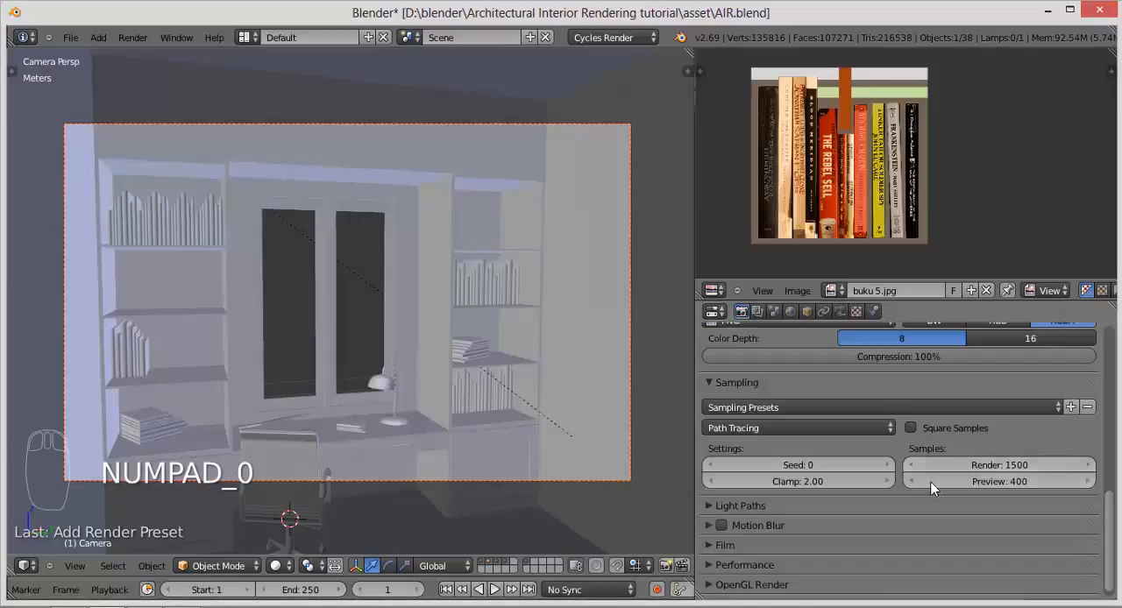
# Step: Apply the Limited Global Illumination integrator preset to the light paths
pyautogui.click(797, 507)
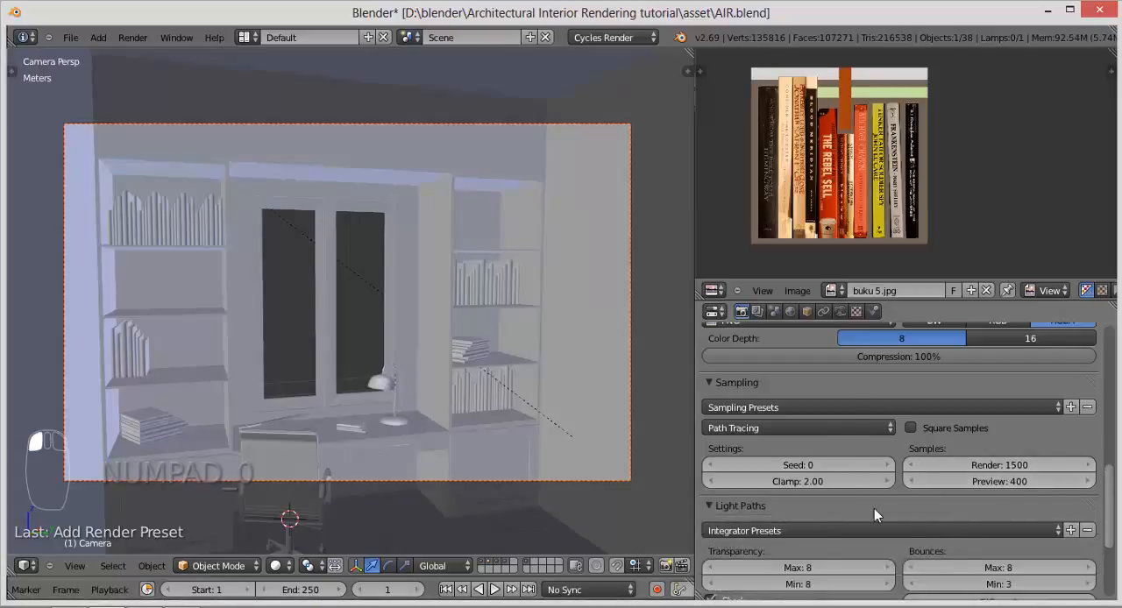
pyautogui.scroll(-3, 874, 512)
pyautogui.click(817, 433)
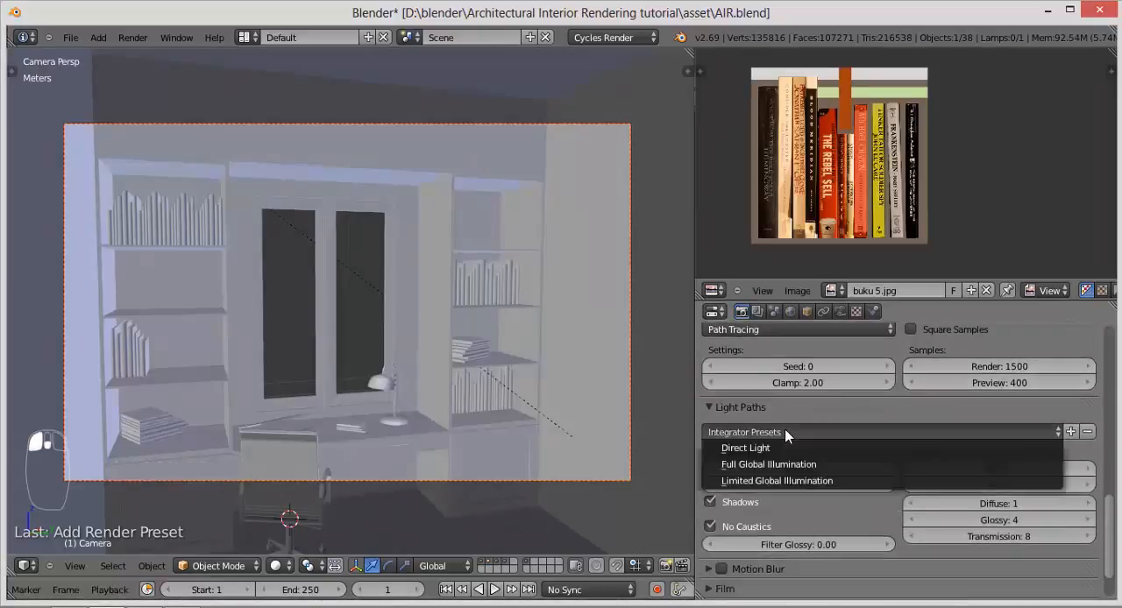
pyautogui.click(776, 480)
# Step: Enable the Transparent option in the film settings
pyautogui.scroll(-3, 785, 517)
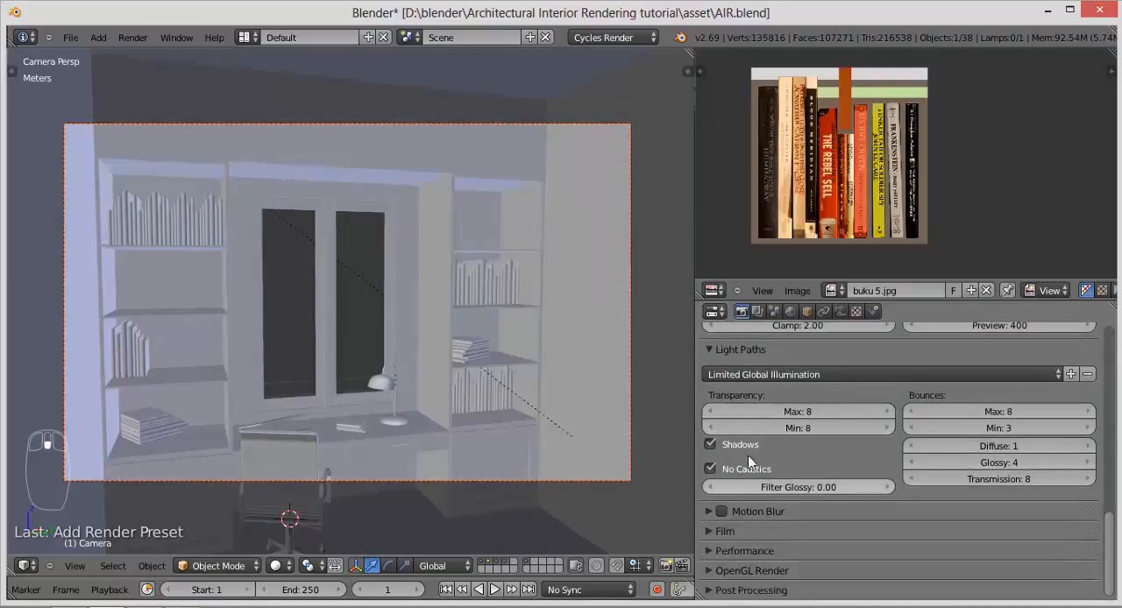
pyautogui.click(780, 530)
pyautogui.scroll(-2, 851, 508)
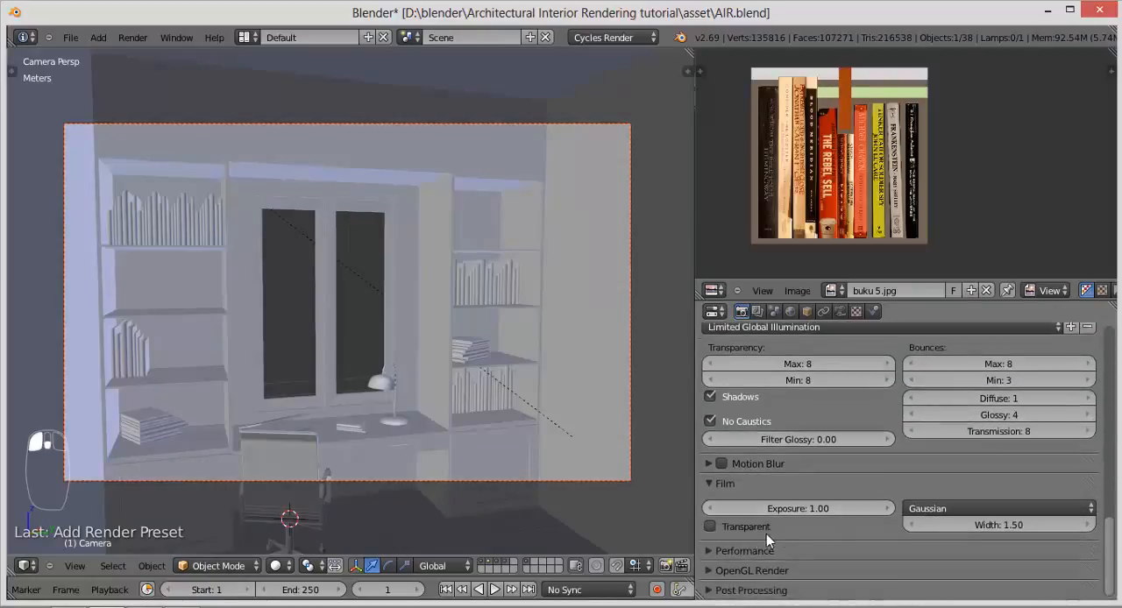
pyautogui.click(710, 527)
# Step: Preview the camera view in Rendered shading and compare it with film transparency off and back on
pyautogui.click(277, 566)
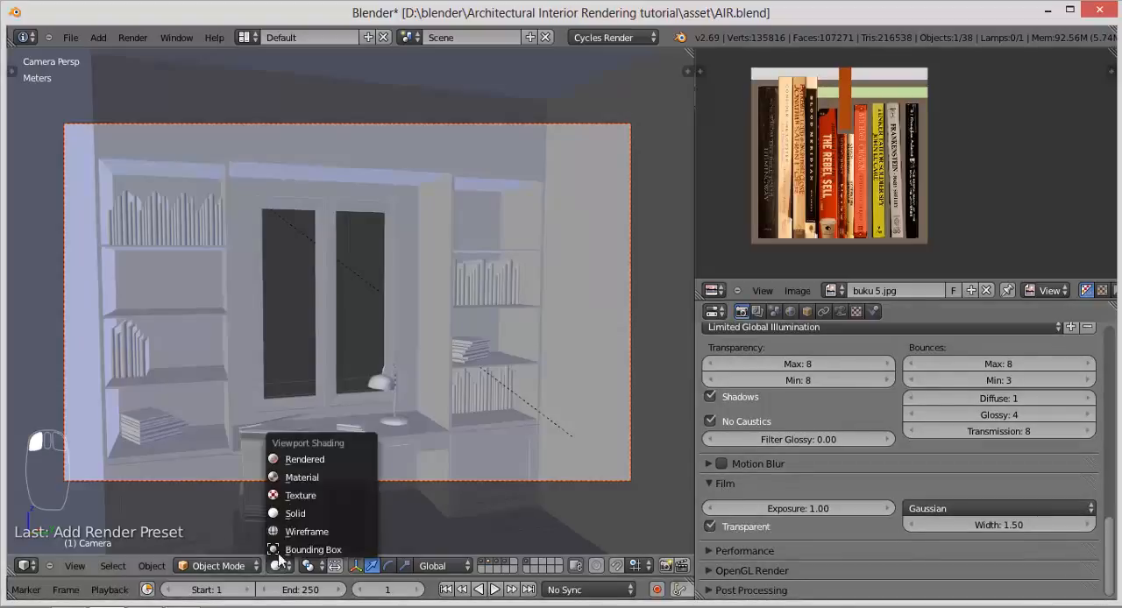
pyautogui.click(305, 460)
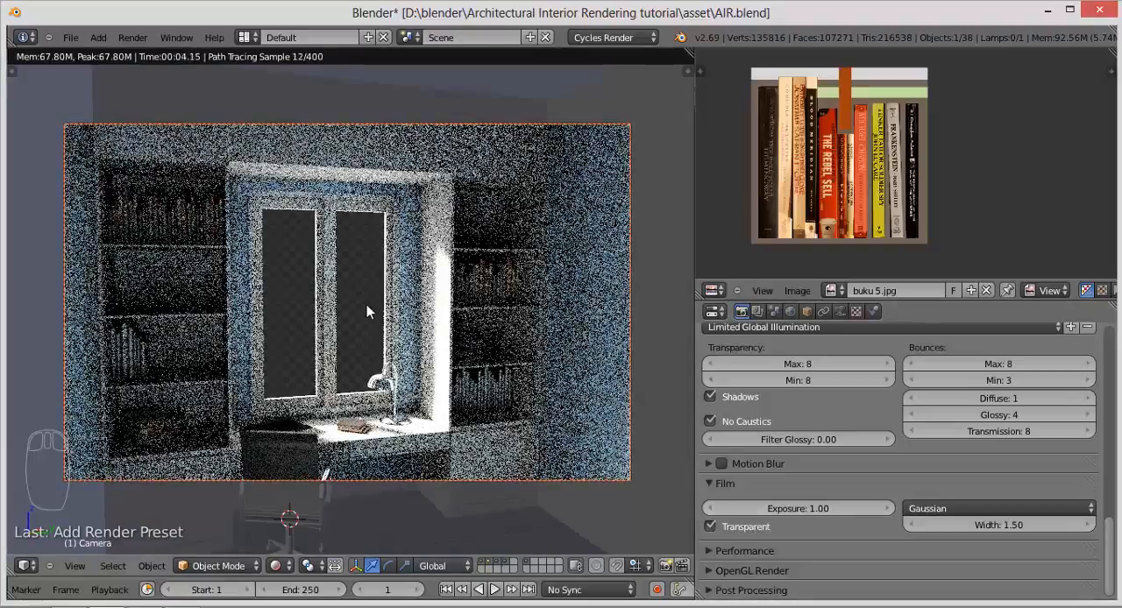
pyautogui.click(711, 528)
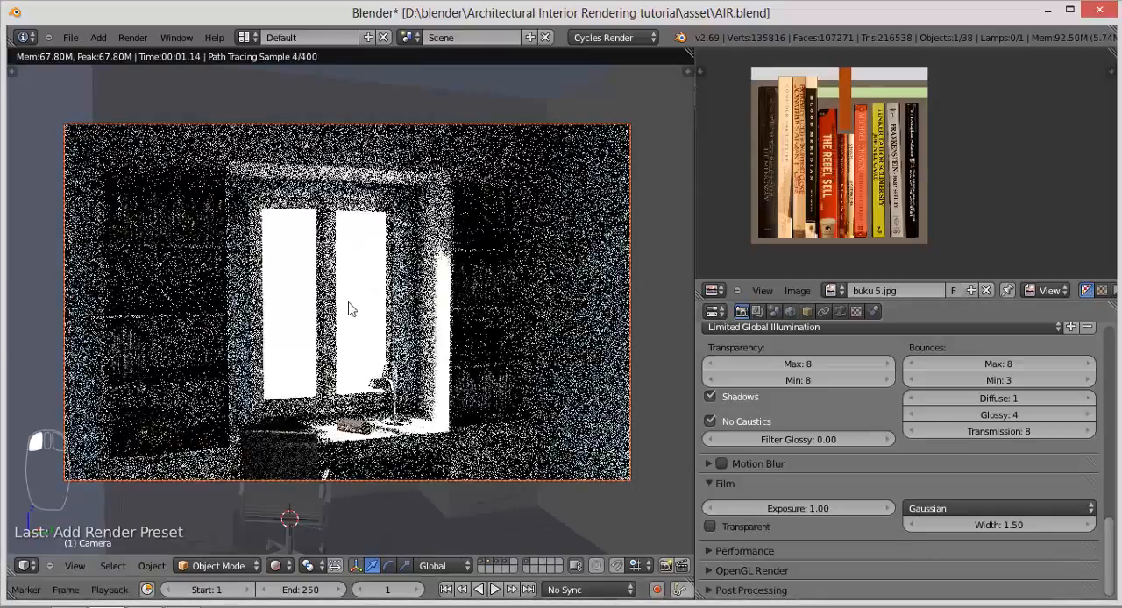
pyautogui.click(711, 526)
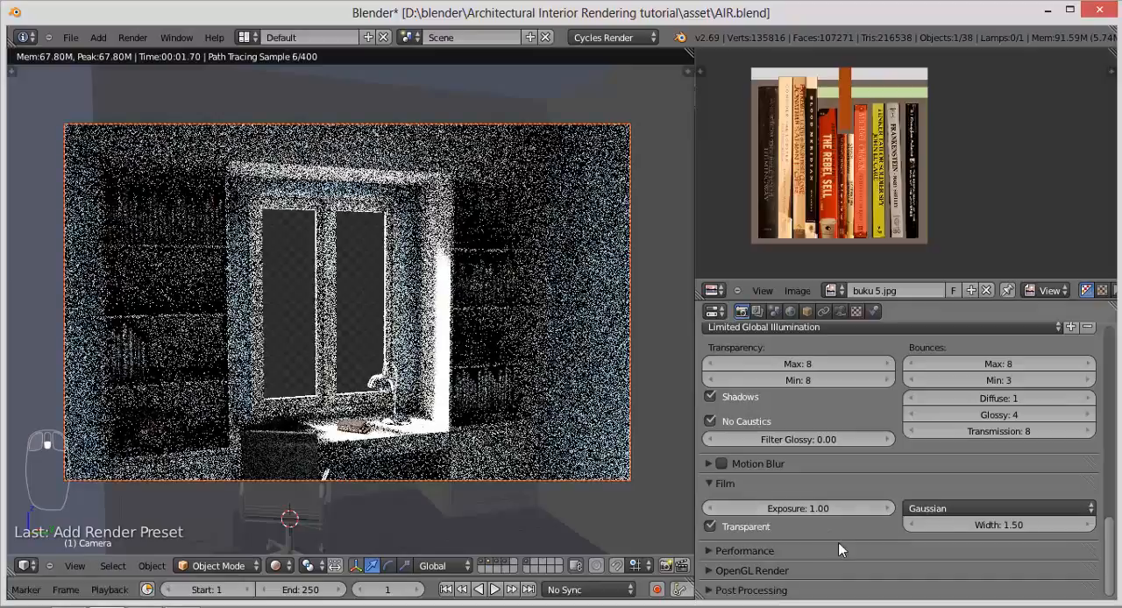
# Step: Expand the Performance render settings to show the thread and tile options
pyautogui.click(837, 550)
pyautogui.scroll(-4, 839, 544)
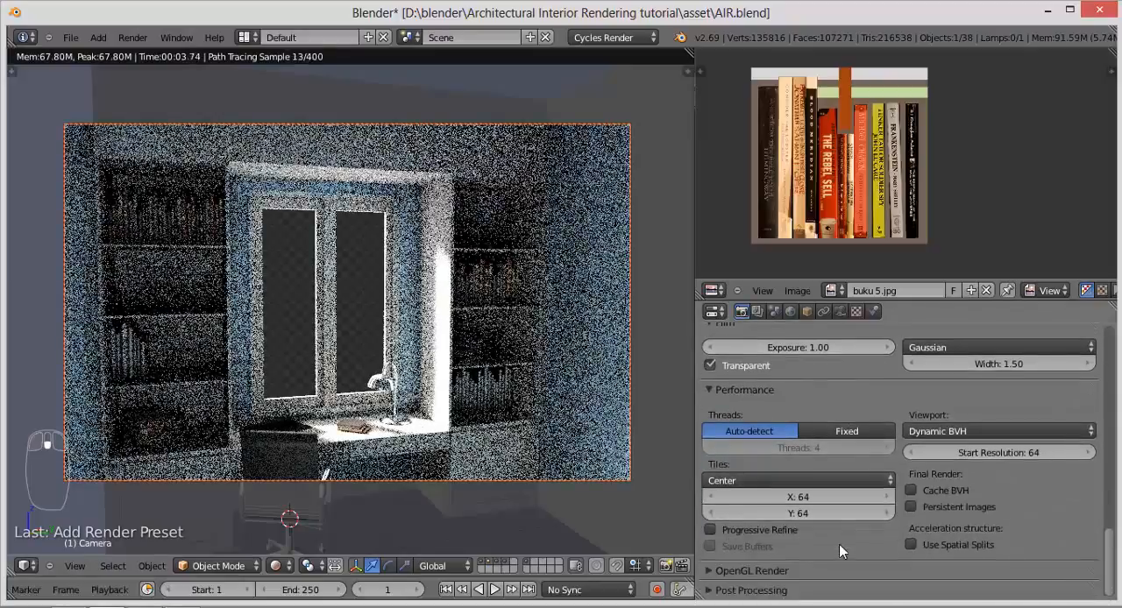
pyautogui.scroll(-2, 839, 544)
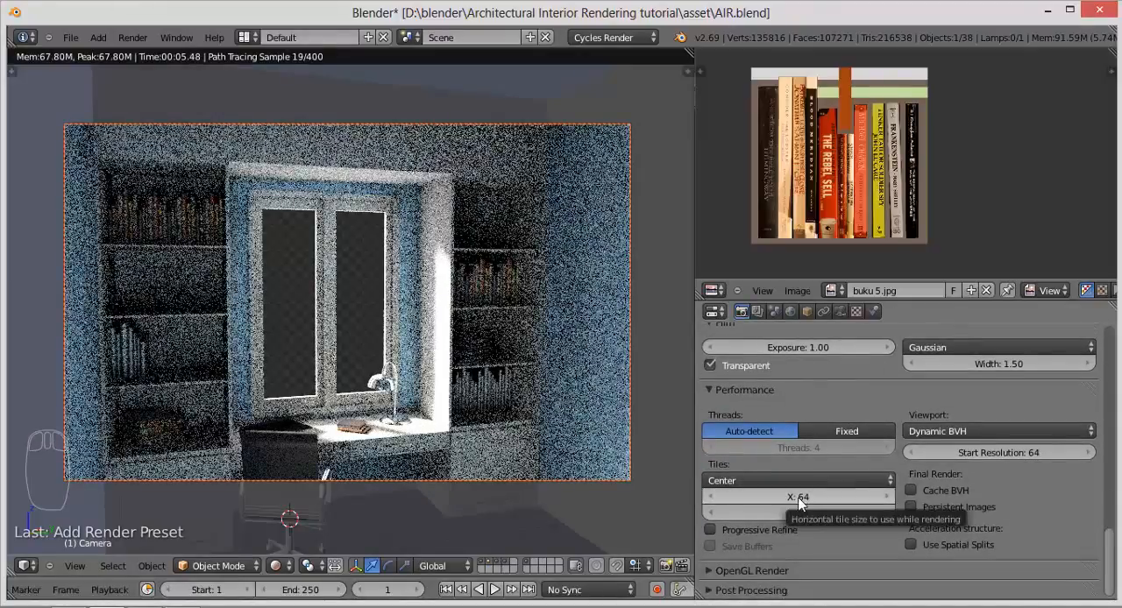
# Step: Return the viewport to Solid shading and save the scene over the existing AIR.blend file
pyautogui.click(277, 565)
pyautogui.click(294, 513)
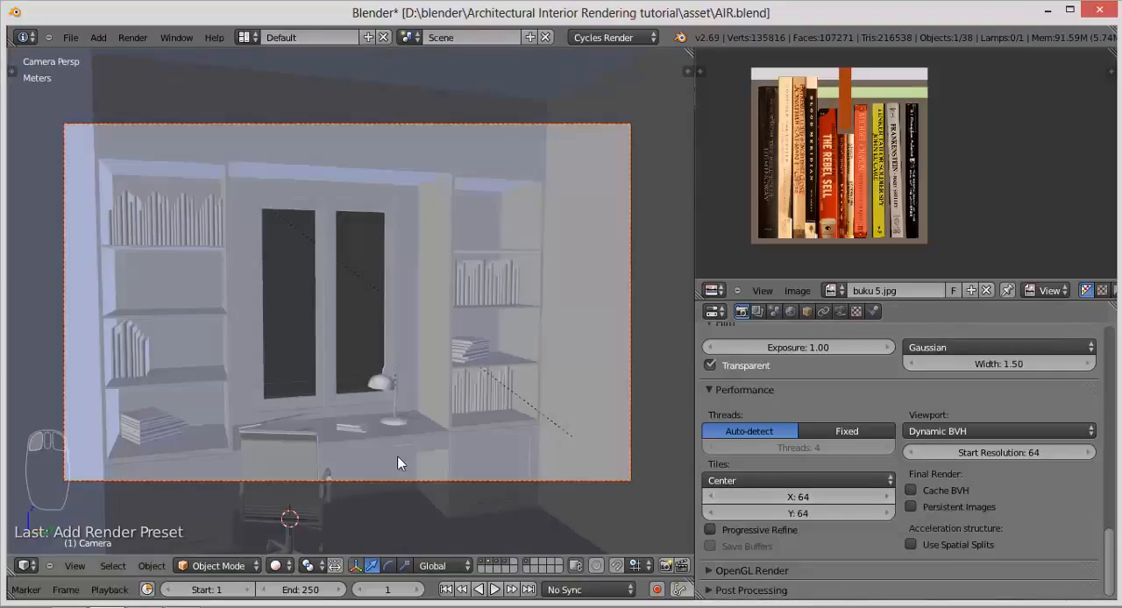
pyautogui.hotkey('ctrl', 's')
pyautogui.click(398, 458)
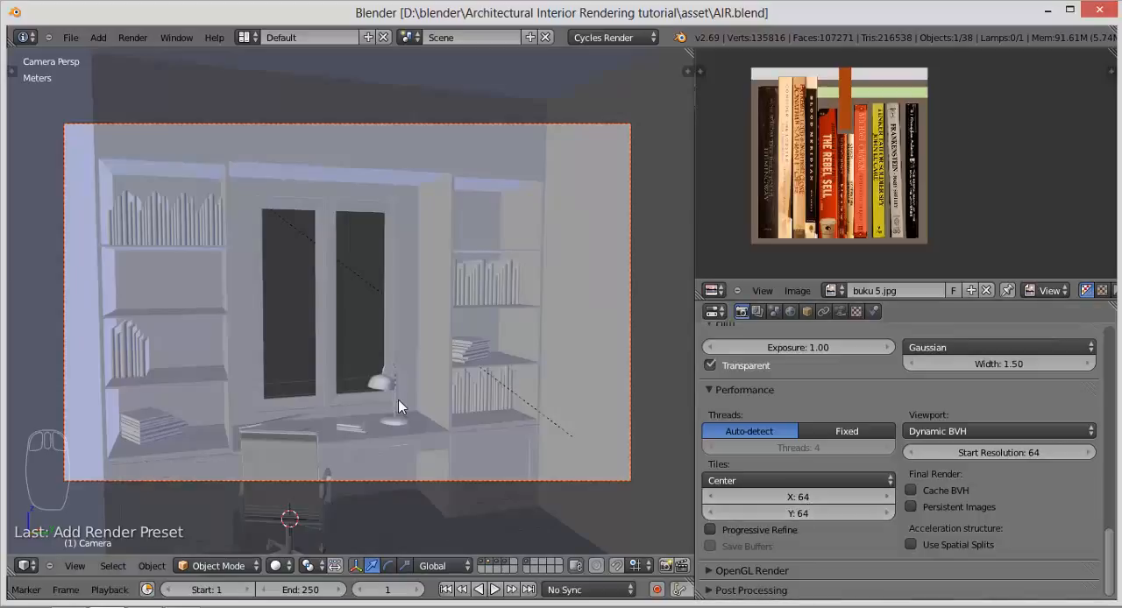
# Step: Run a test render with the current tile size, cancel it, and return the render area to the 3D View
pyautogui.press('F12')
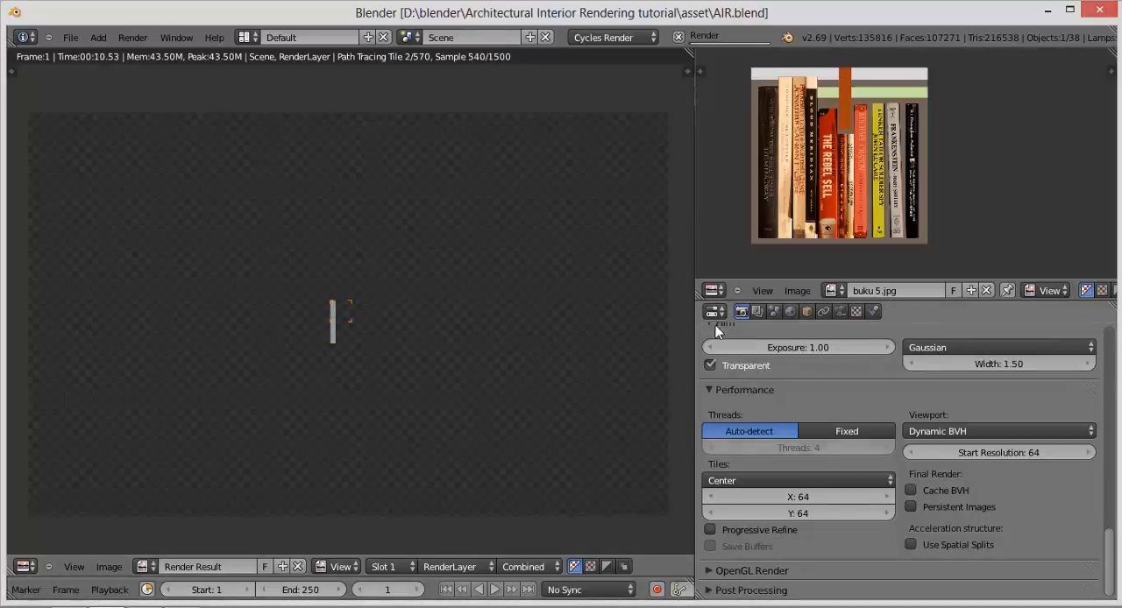
pyautogui.click(678, 38)
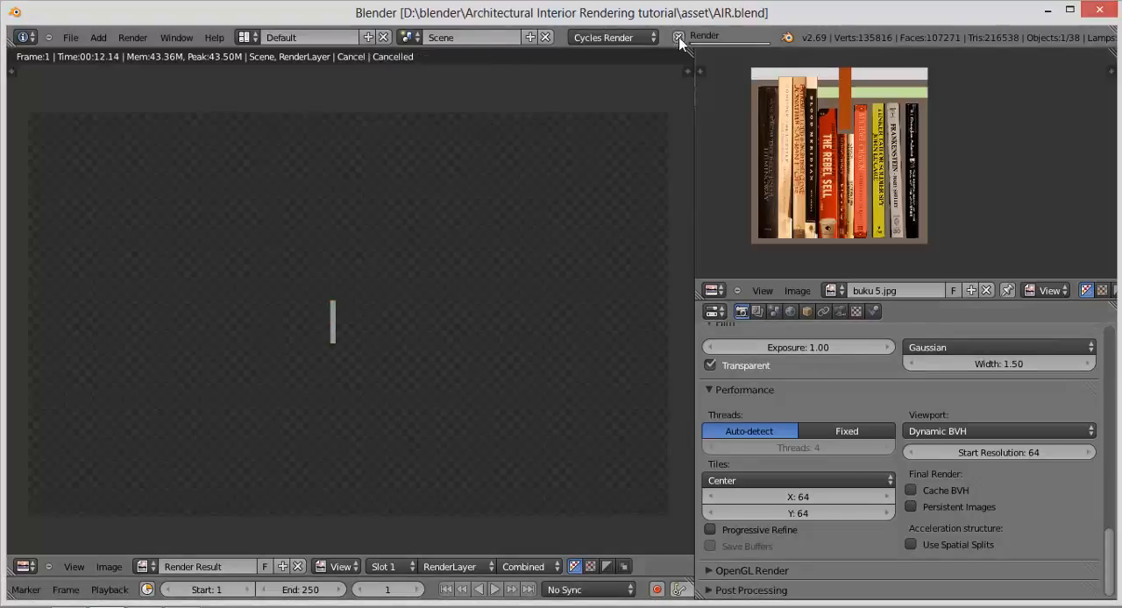
pyautogui.click(24, 567)
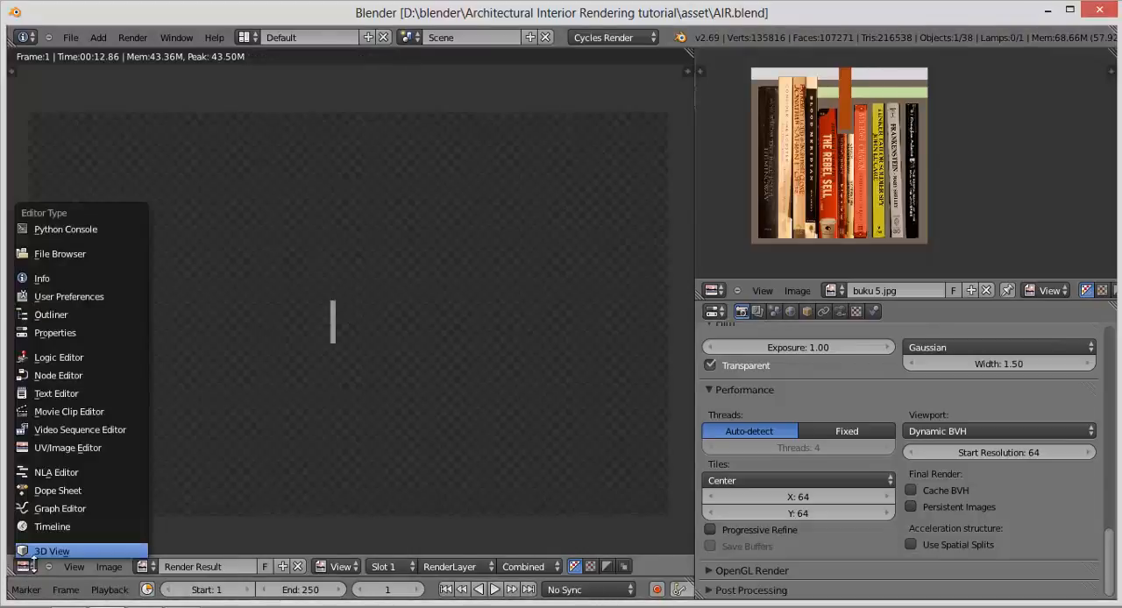
pyautogui.click(35, 553)
# Step: Set the render tile size to 256 by 256 and save over the existing file
pyautogui.click(800, 498)
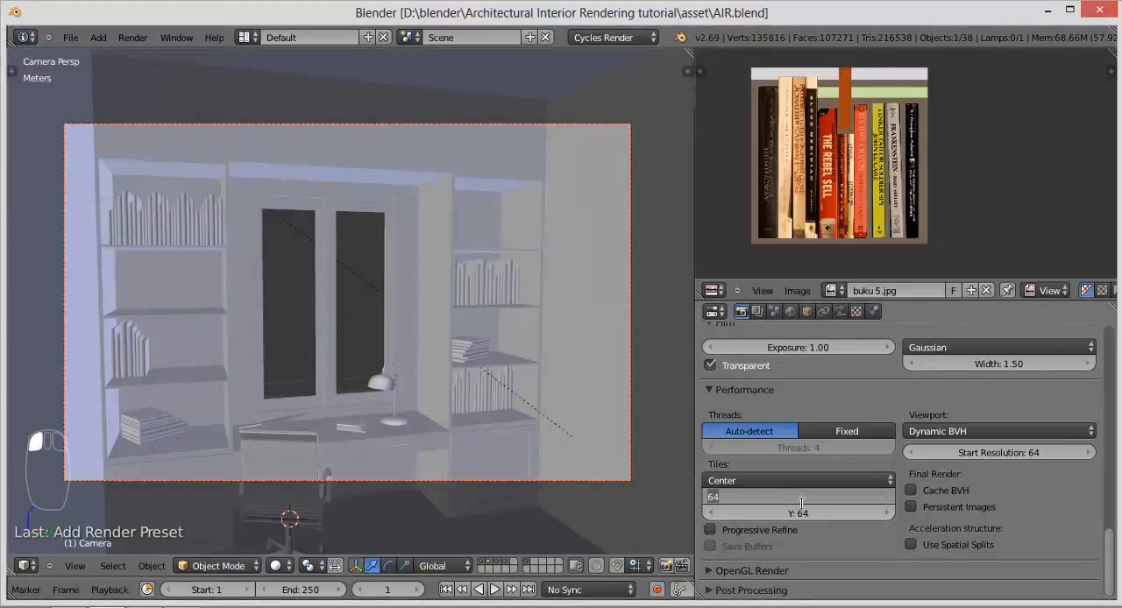
pyautogui.write('256')
pyautogui.press('Tab')
pyautogui.write('2')
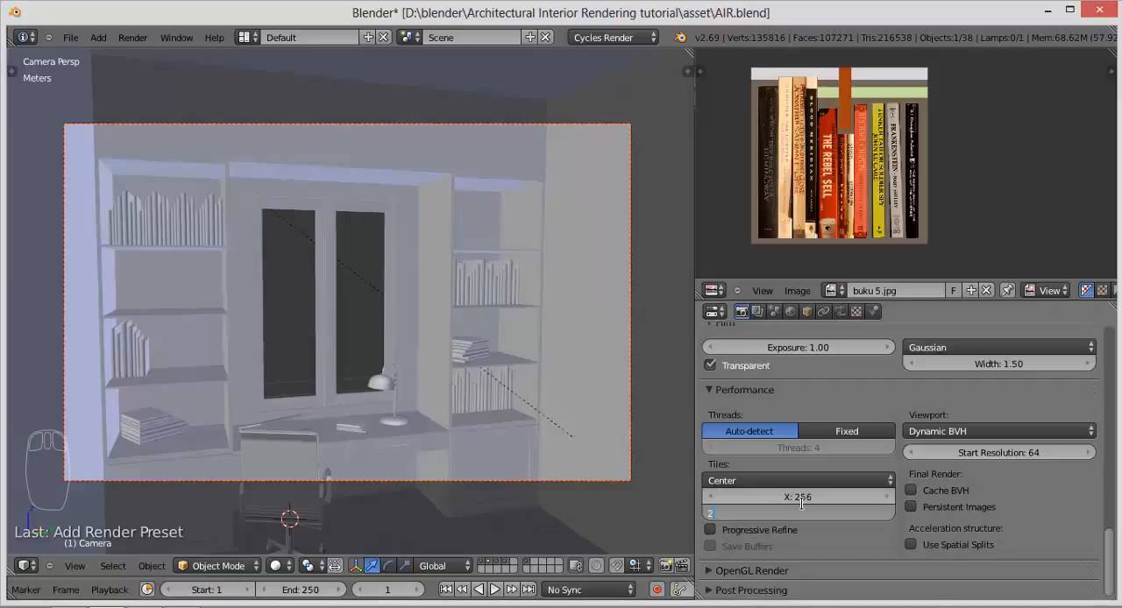
pyautogui.press('Return')
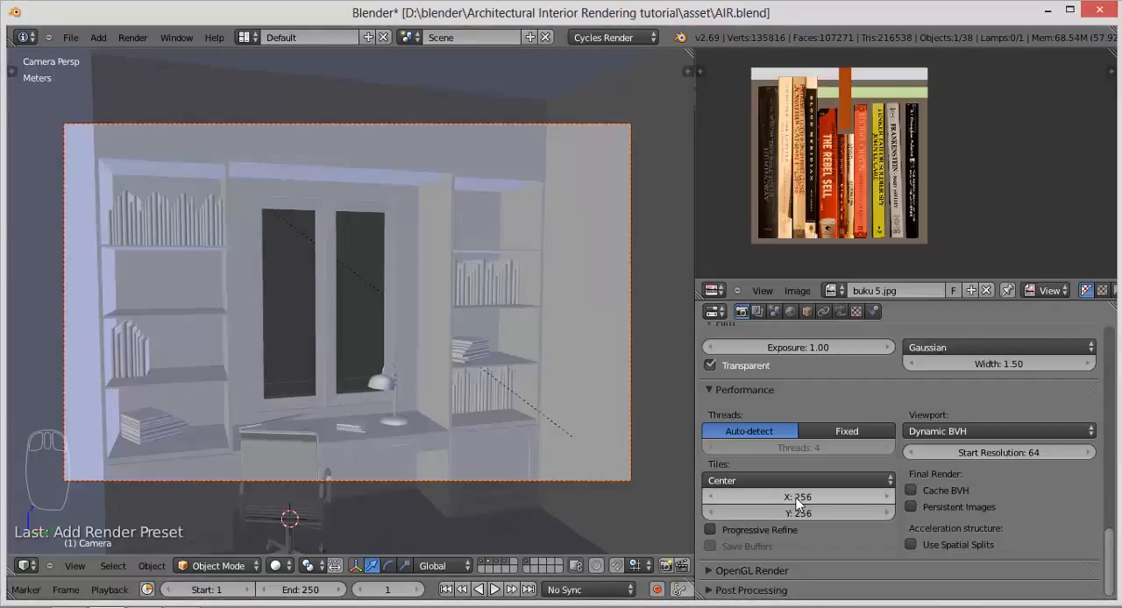
pyautogui.hotkey('ctrl', 's')
pyautogui.click(533, 431)
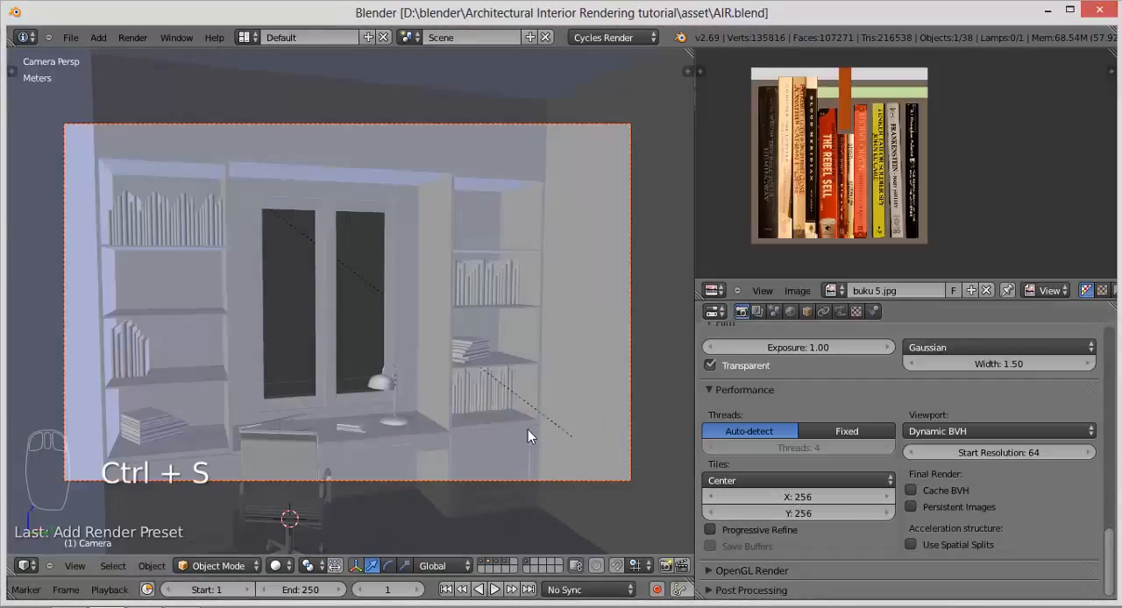
# Step: Test-render the scene with the 256-pixel tiles, cancel it, and bring back the 3D View
pyautogui.press('F12')
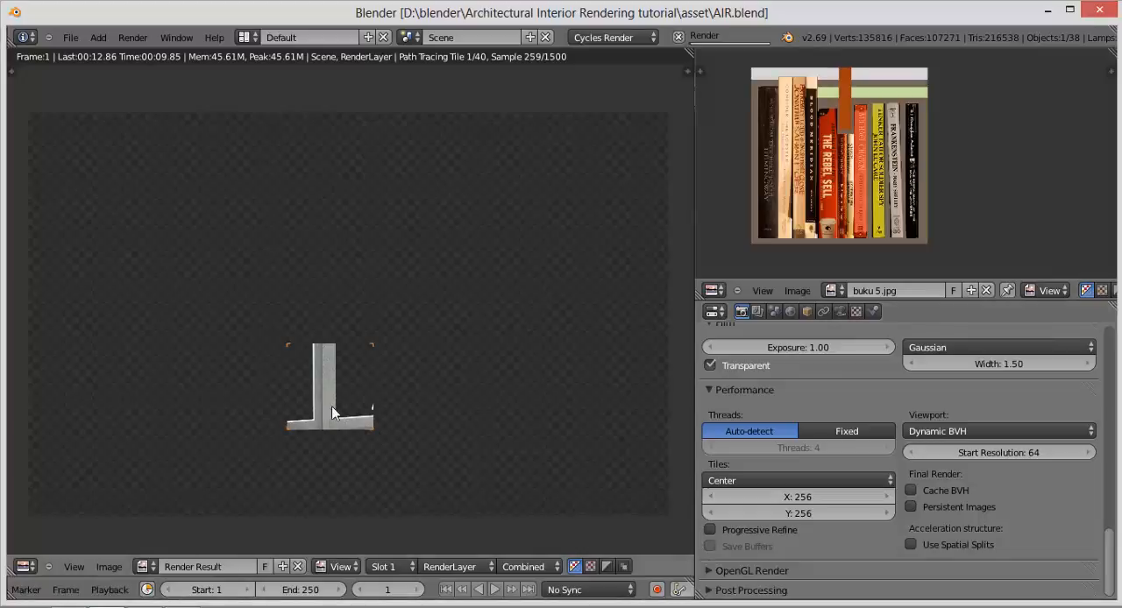
pyautogui.click(677, 38)
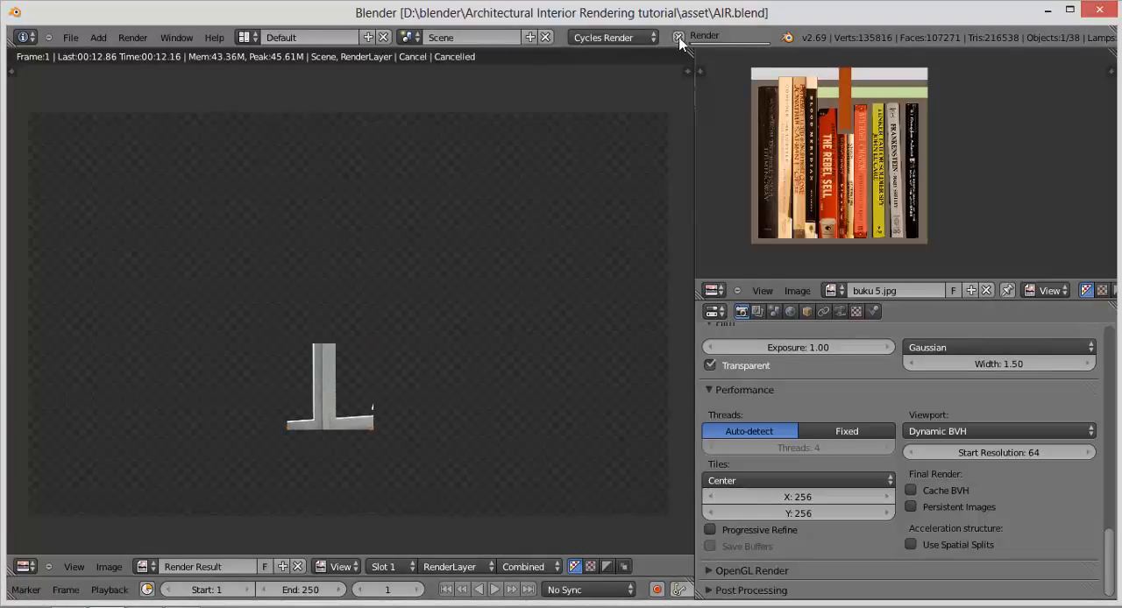
pyautogui.click(25, 566)
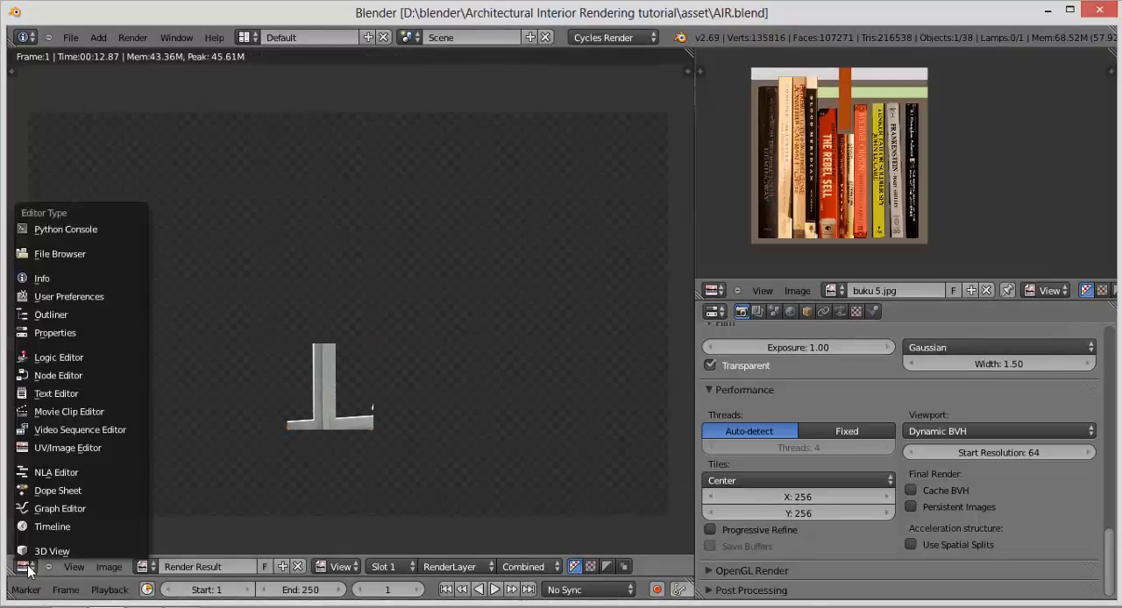
pyautogui.click(40, 549)
# Step: Try the Bottom to Top, Right to Left, Left to Right, Top to Bottom and Center tile orders in turn
pyautogui.click(735, 479)
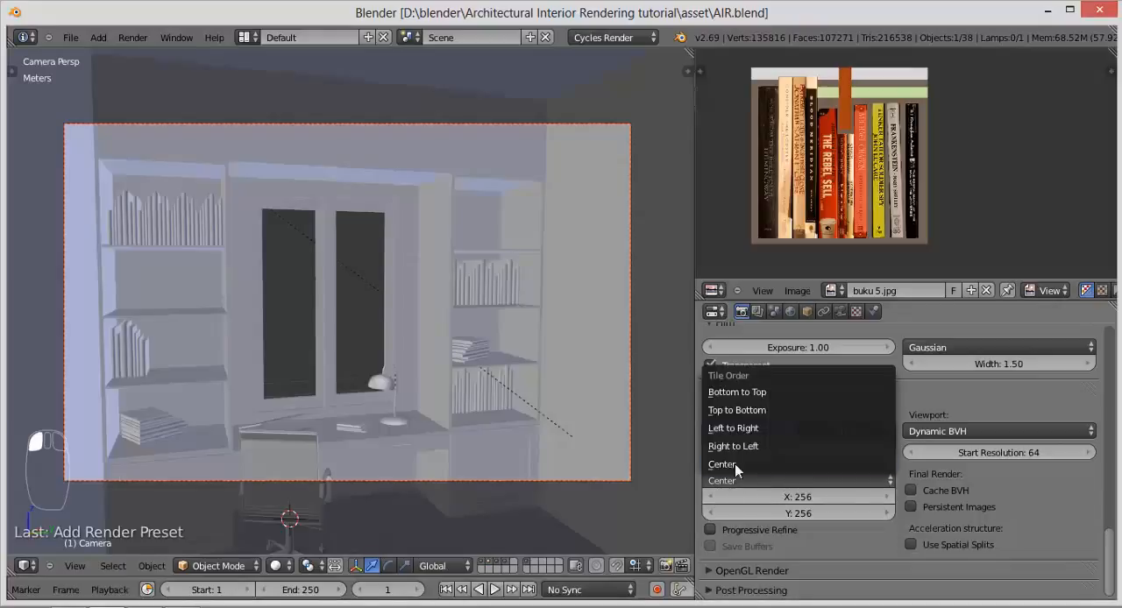
pyautogui.click(746, 396)
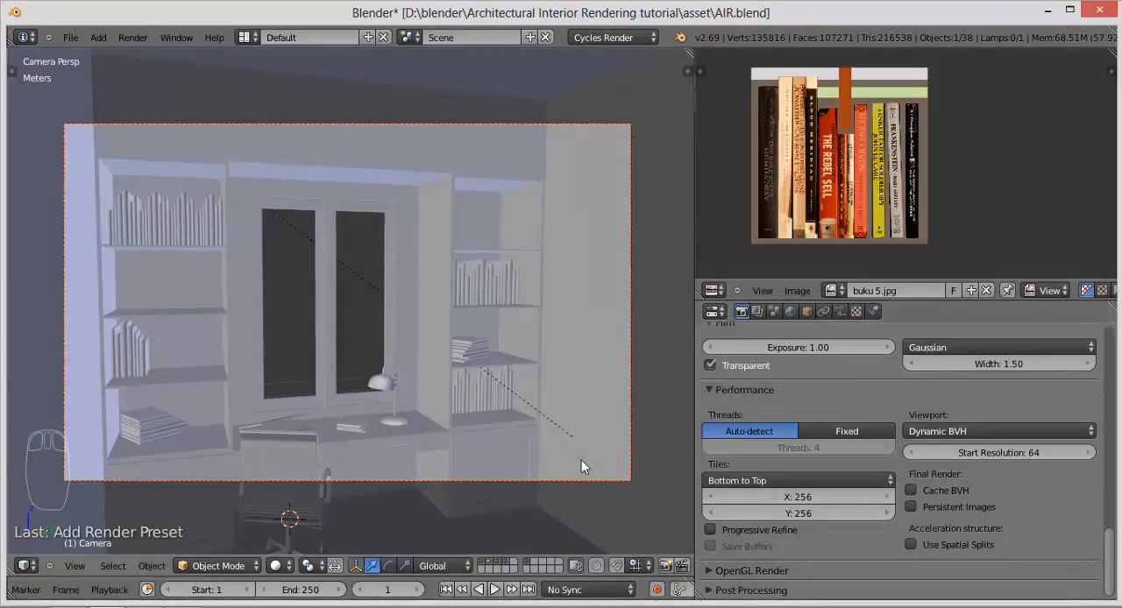
pyautogui.click(42, 457)
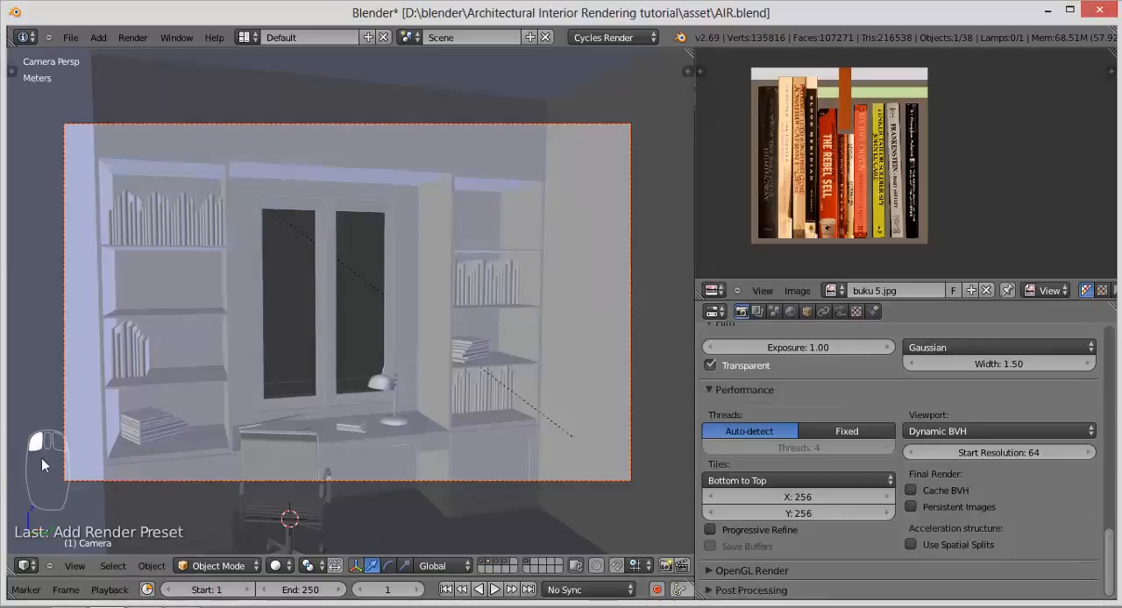
pyautogui.click(745, 481)
pyautogui.click(737, 445)
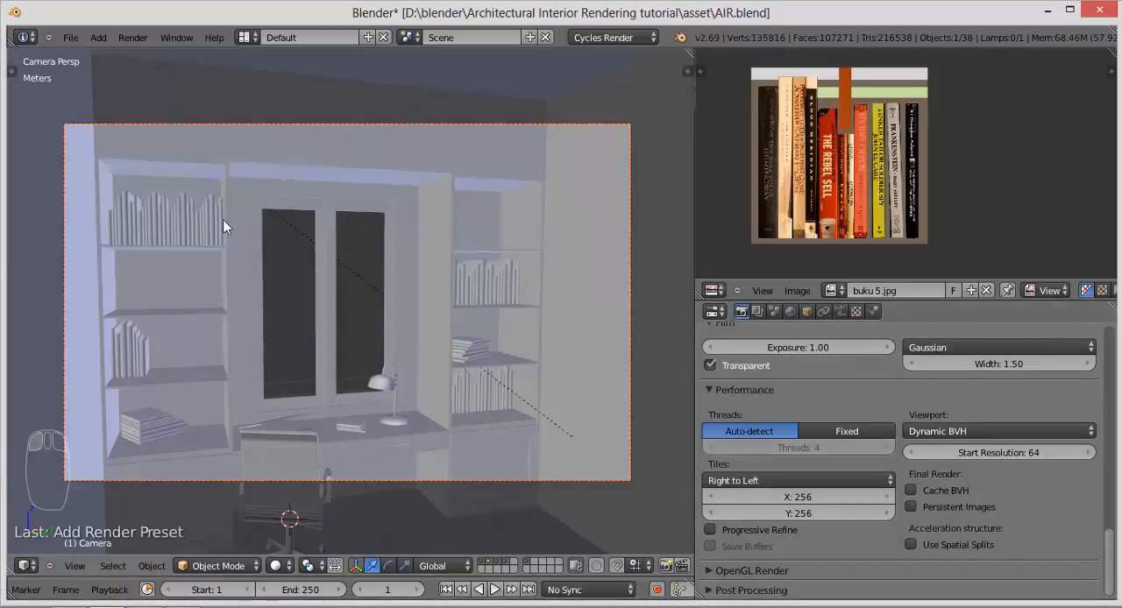
pyautogui.click(711, 481)
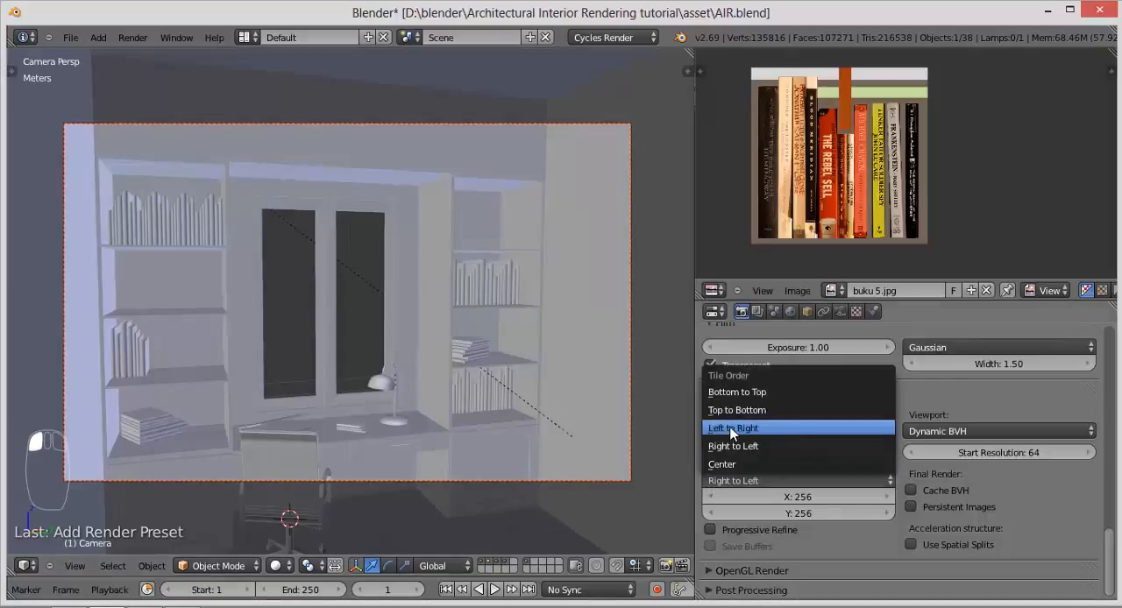
pyautogui.click(733, 427)
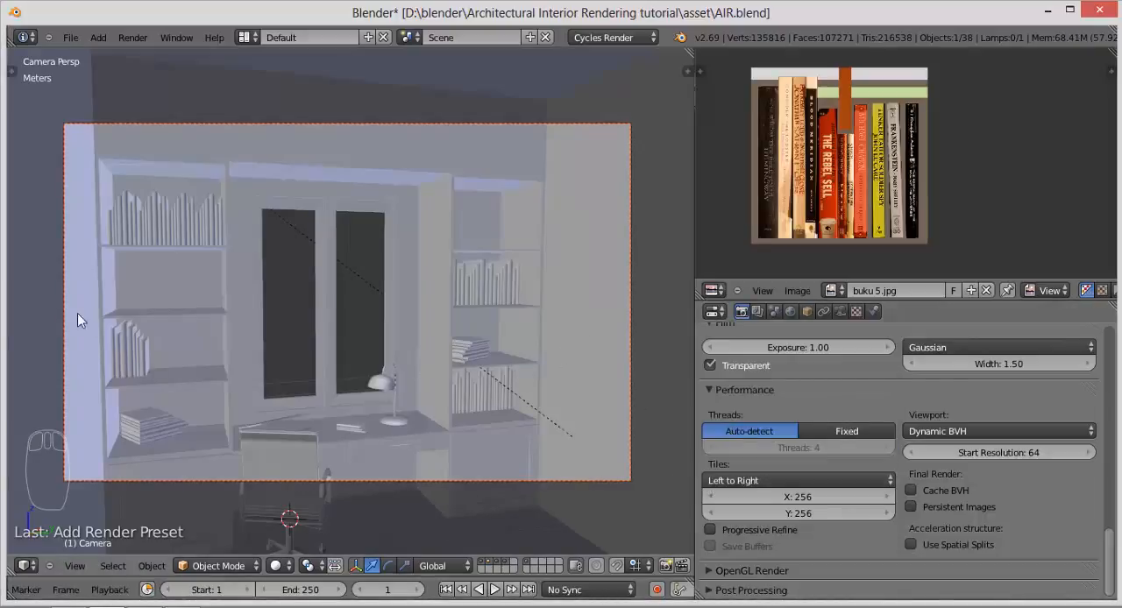
pyautogui.click(849, 497)
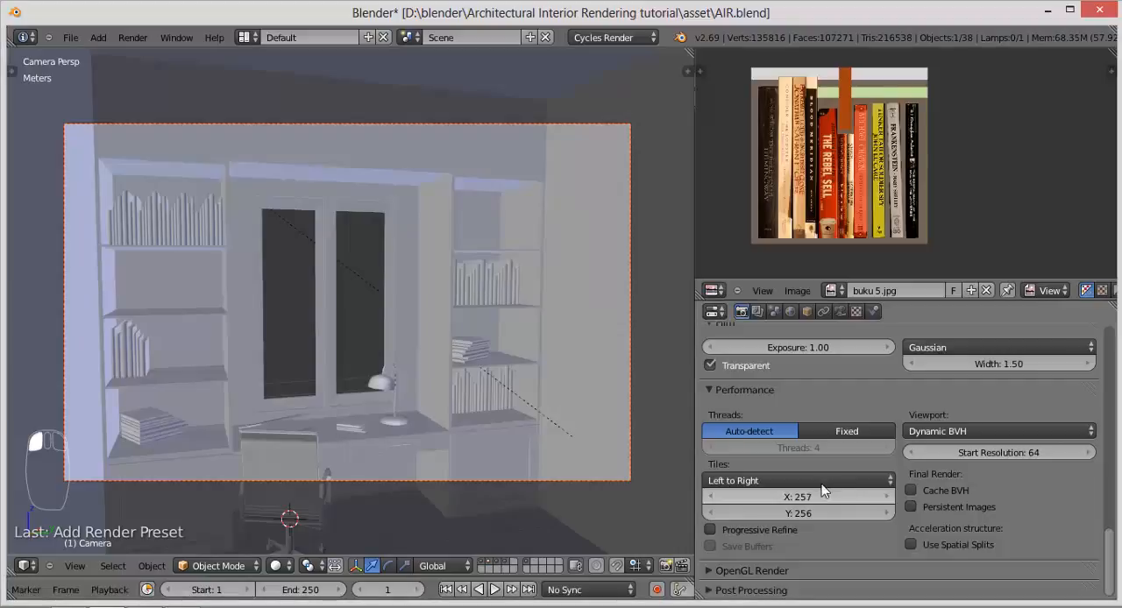
pyautogui.click(712, 497)
pyautogui.click(734, 482)
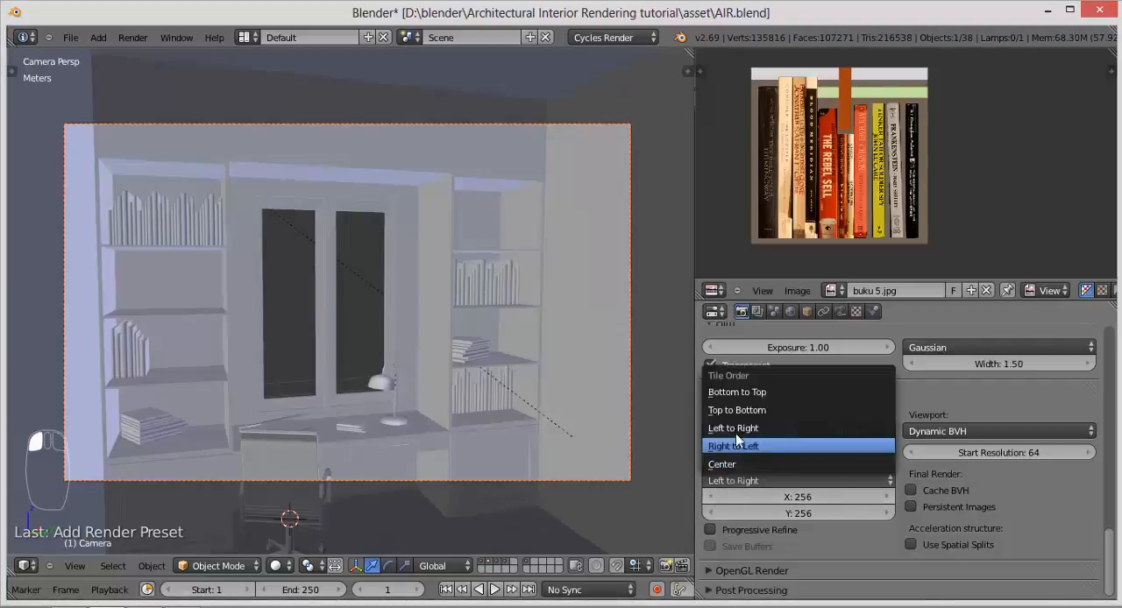
pyautogui.click(737, 410)
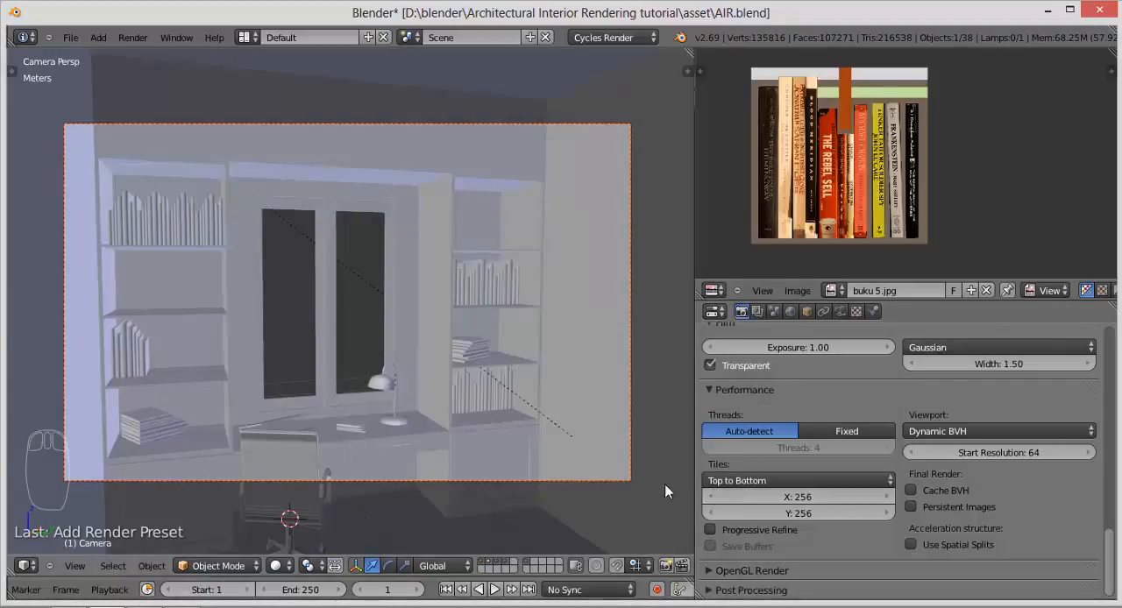
pyautogui.click(759, 481)
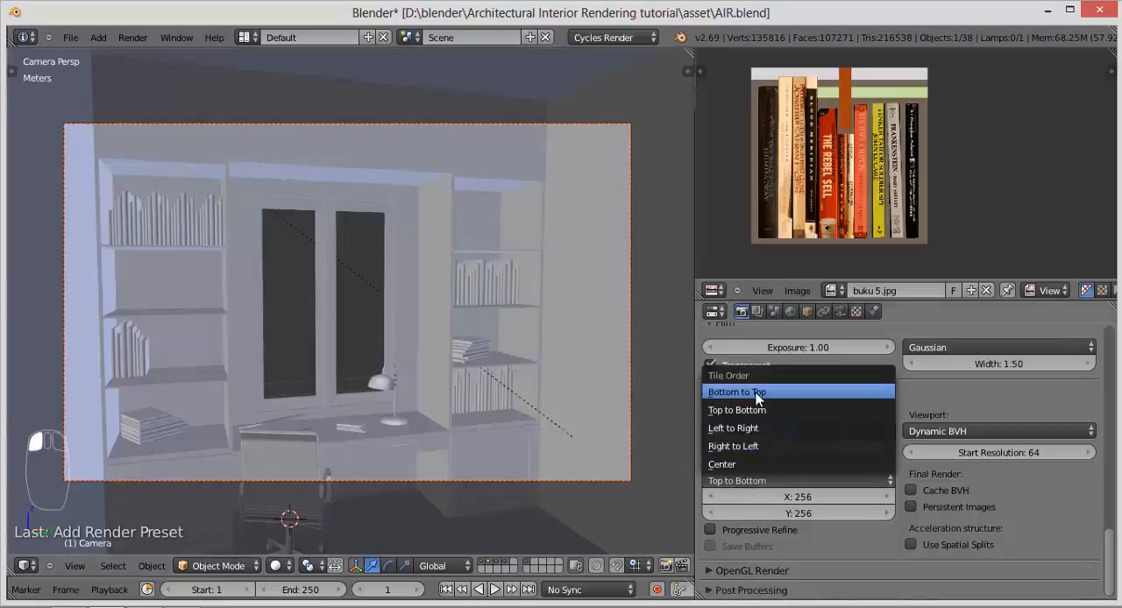
pyautogui.click(745, 465)
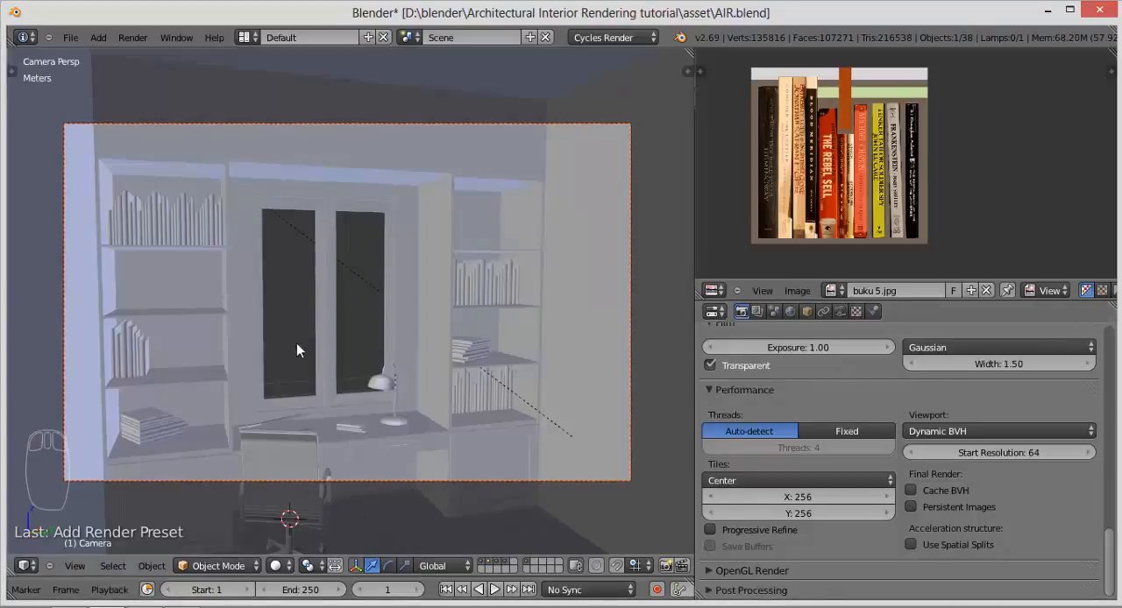
# Step: Set the render tile order to Top to Bottom
pyautogui.click(730, 481)
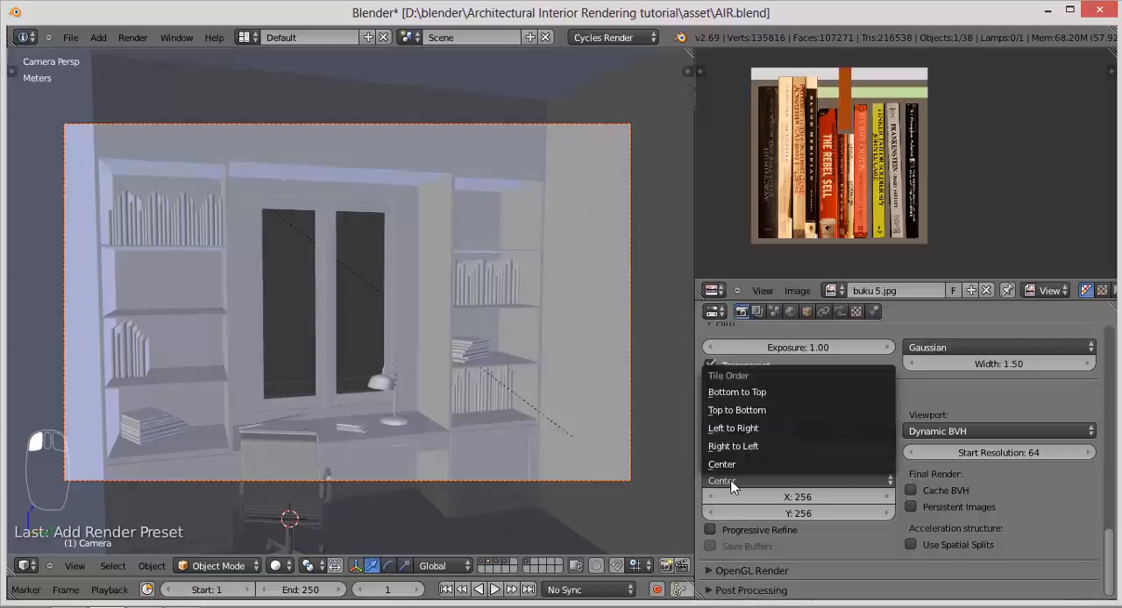
pyautogui.click(759, 410)
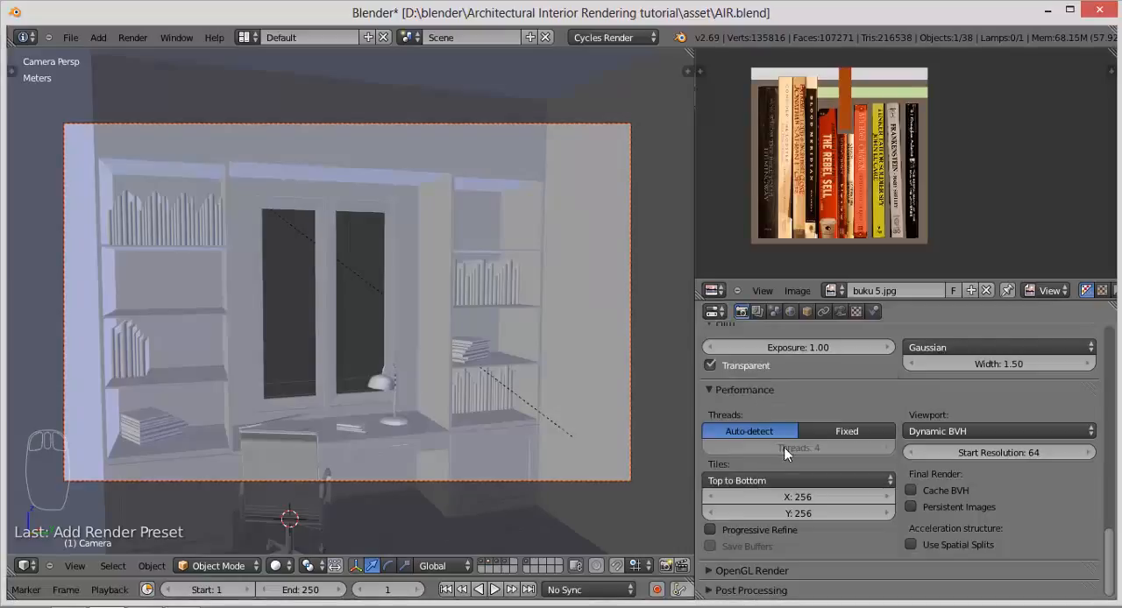
# Step: Save over the existing file and review the OpenGL Render and Post Processing settings
pyautogui.hotkey('ctrl', 's')
pyautogui.click(850, 448)
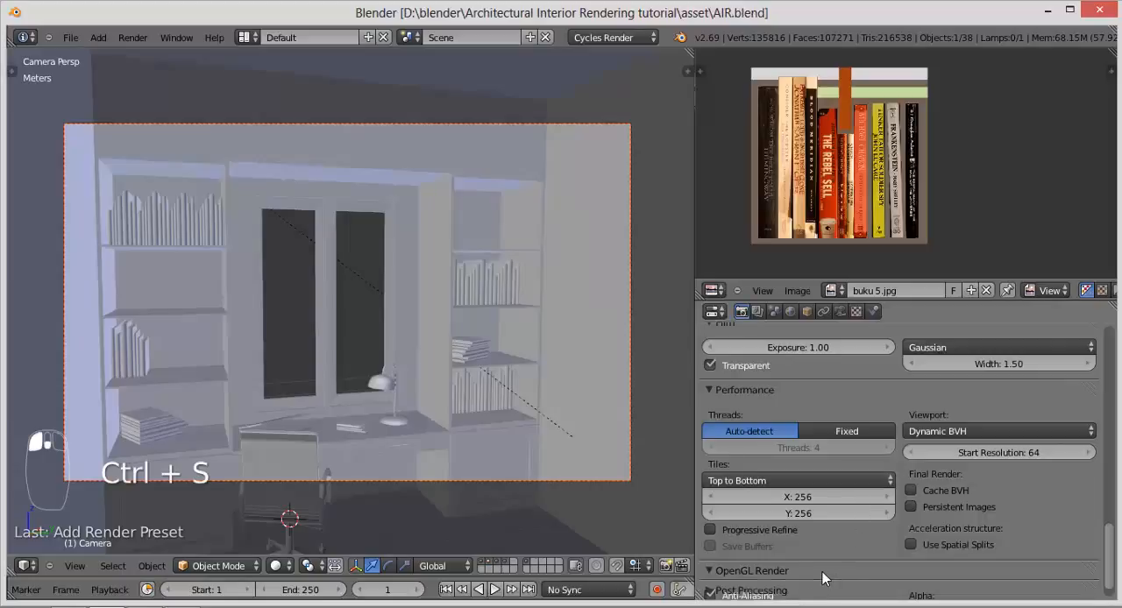
pyautogui.scroll(-2, 824, 573)
pyautogui.click(795, 525)
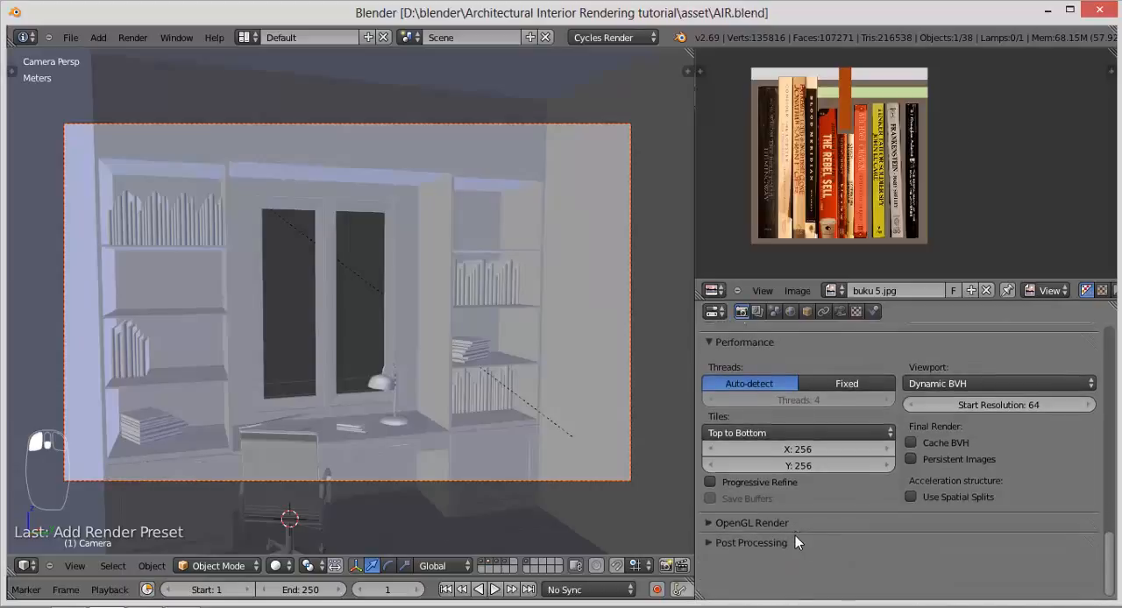
pyautogui.click(795, 540)
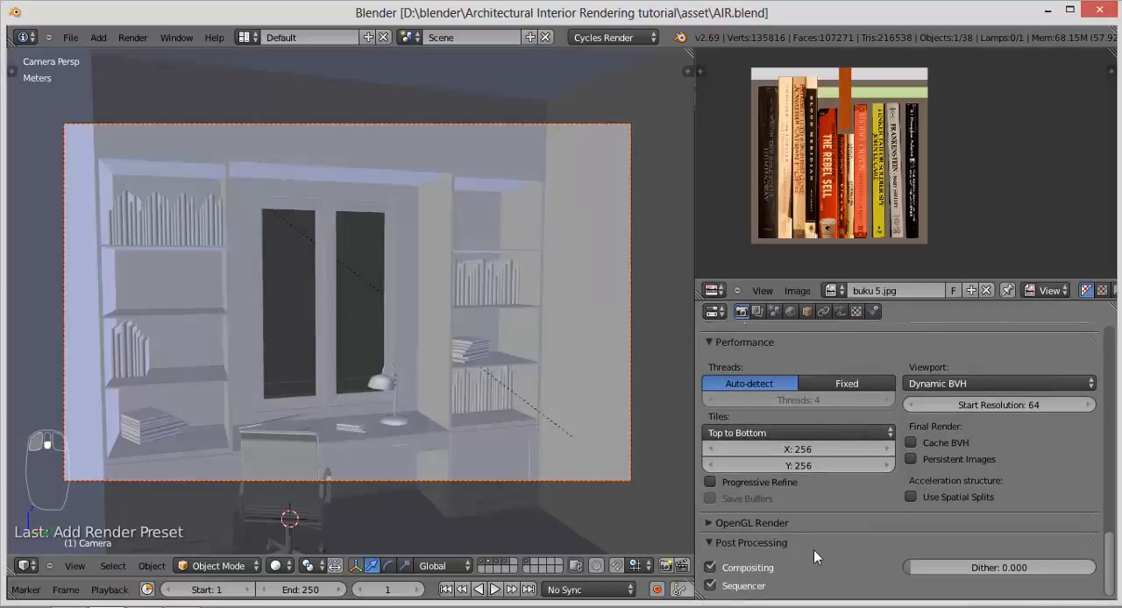
pyautogui.click(755, 542)
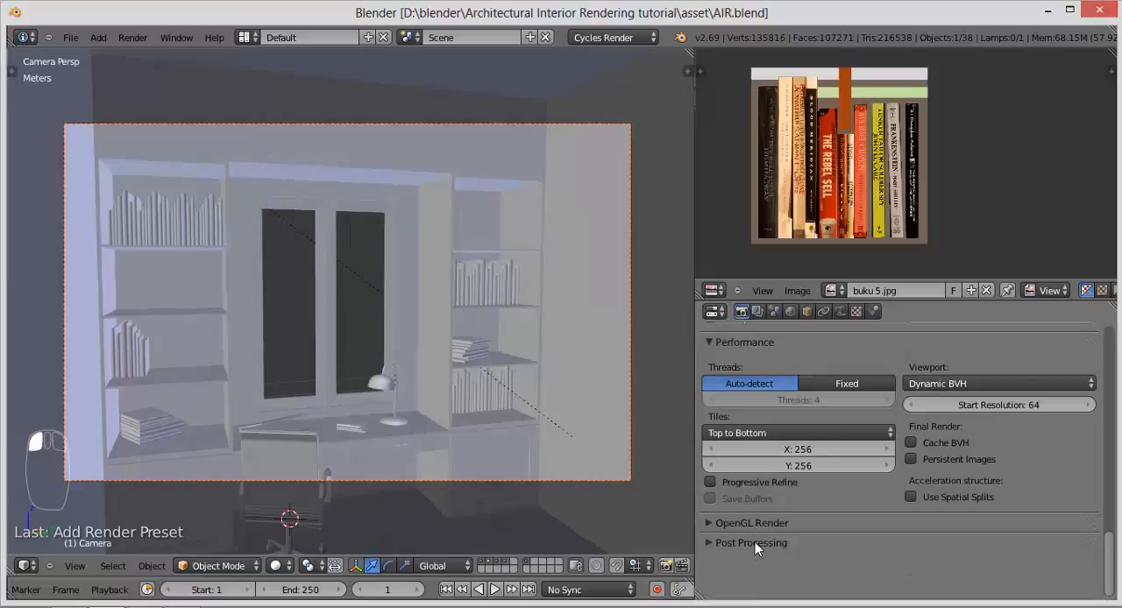
# Step: Collapse the Performance, Film, Light Paths, Sampling, Output and Dimensions sections of the render settings
pyautogui.scroll(2, 763, 439)
pyautogui.click(742, 412)
pyautogui.scroll(5, 754, 416)
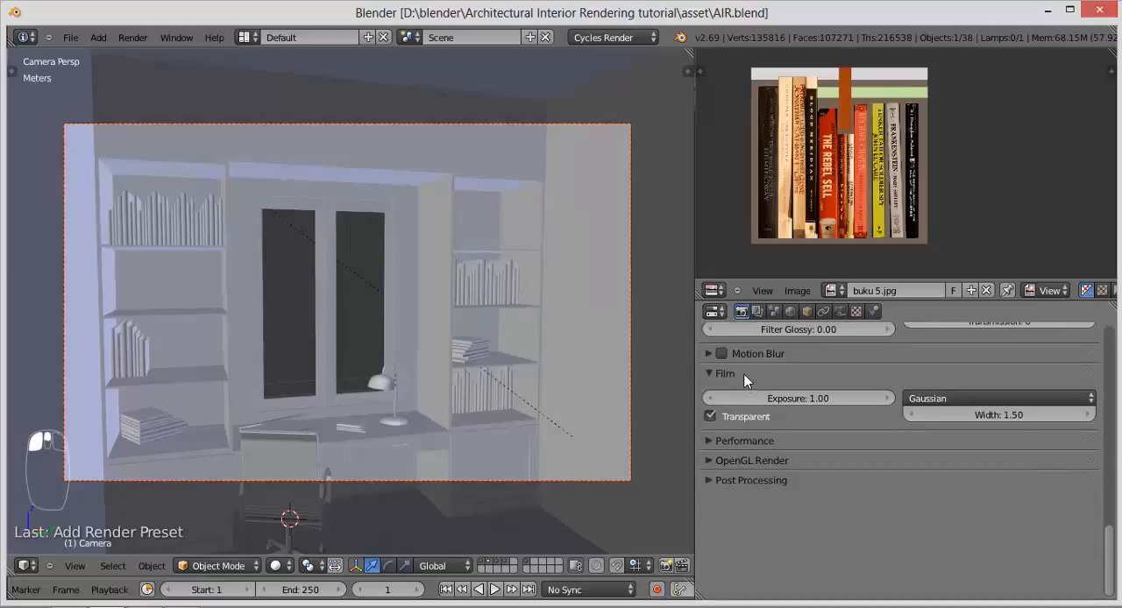
pyautogui.click(767, 388)
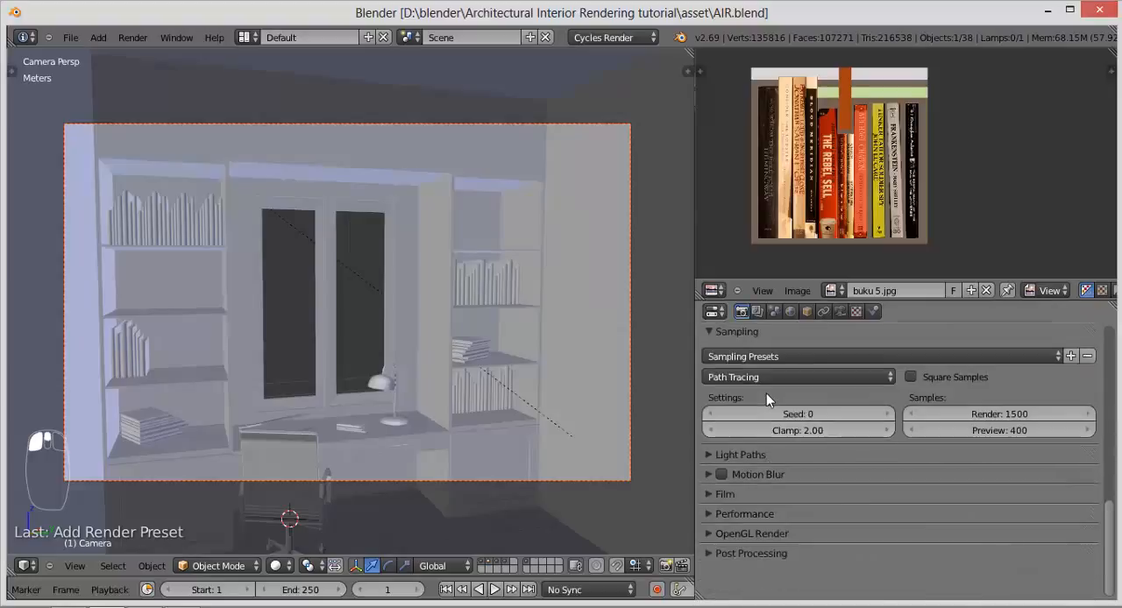
pyautogui.click(738, 333)
pyautogui.scroll(5, 746, 383)
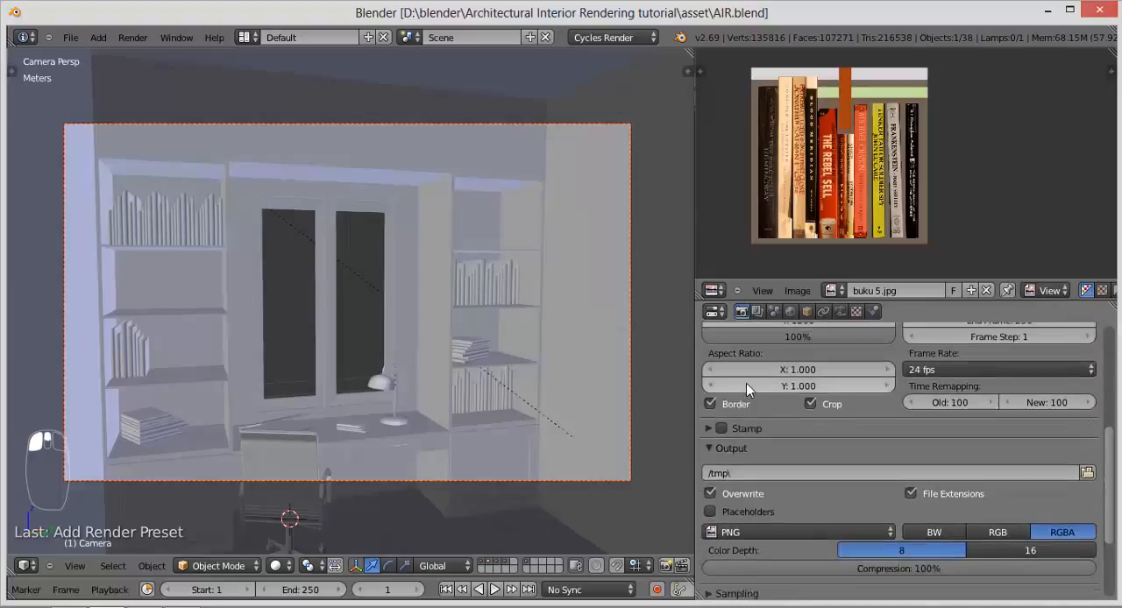
pyautogui.click(726, 447)
pyautogui.scroll(5, 725, 429)
pyautogui.click(718, 440)
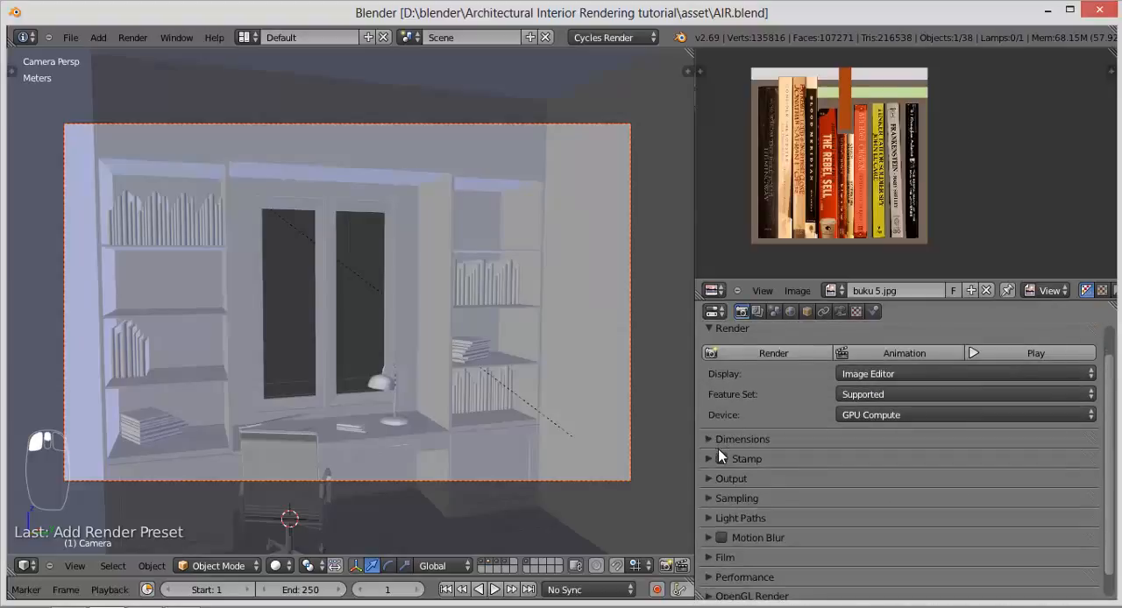
# Step: Select the camera, expand its Depth of Field settings, and show the room in wireframe from outside the camera view
pyautogui.rightClick(621, 480)
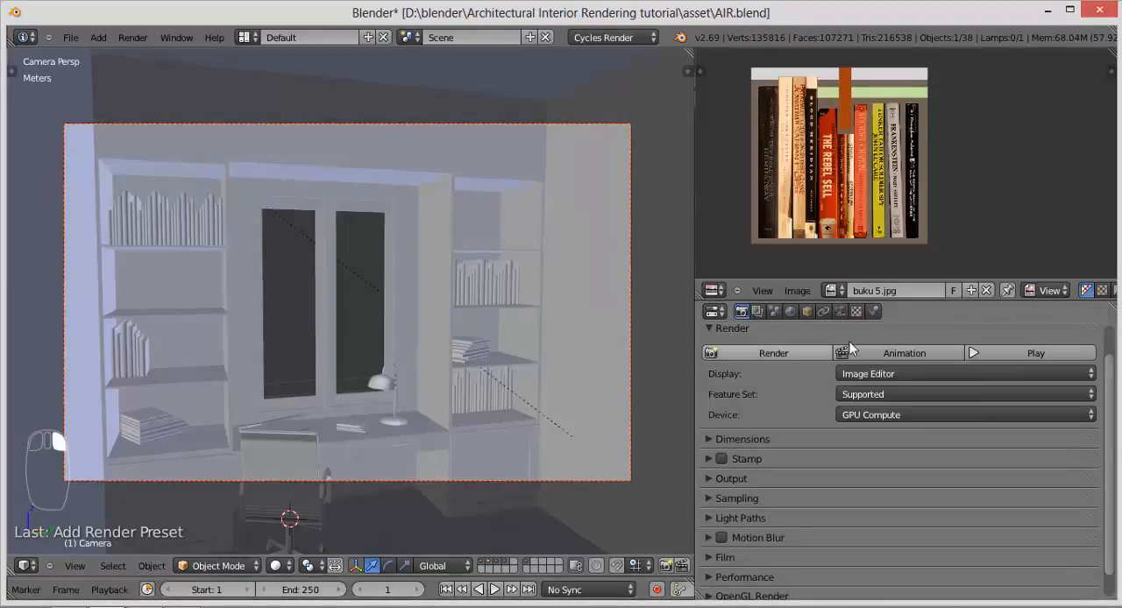
pyautogui.click(844, 313)
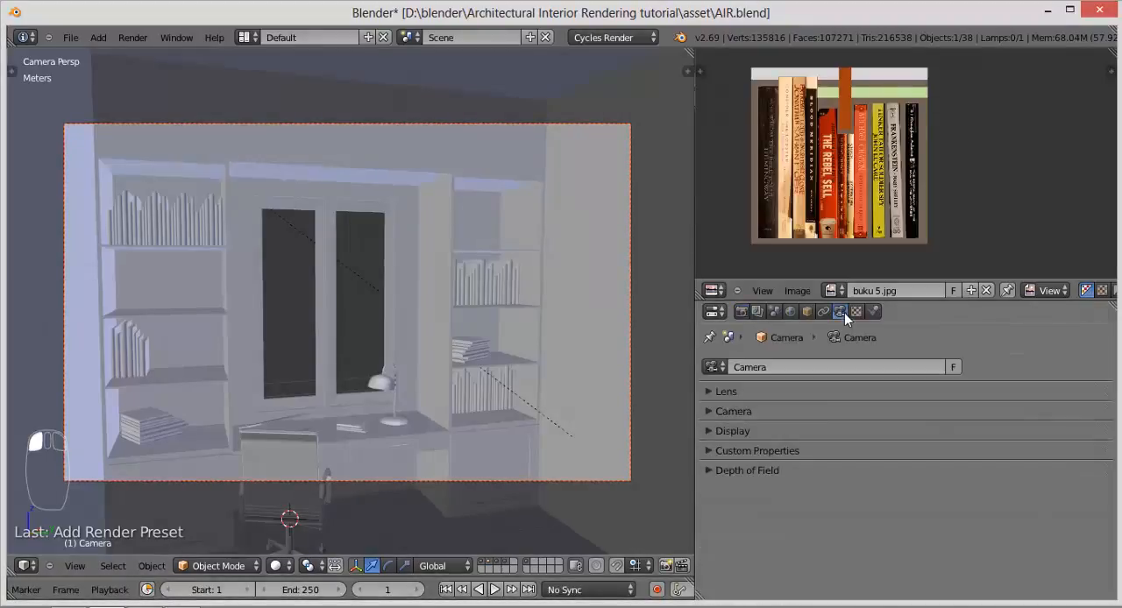
pyautogui.click(793, 468)
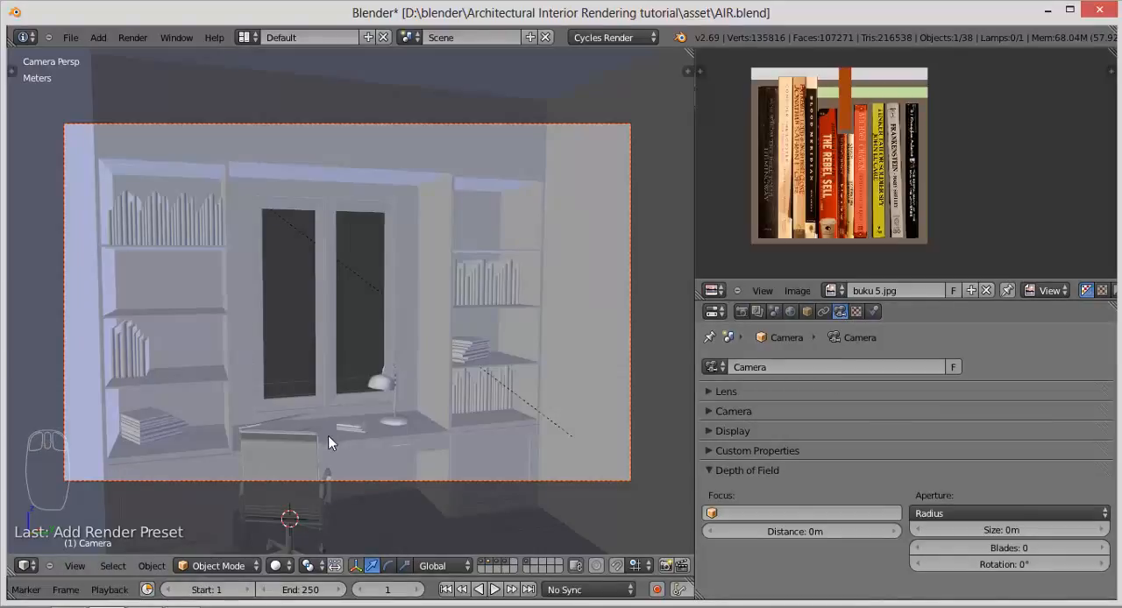
pyautogui.moveTo(307, 418); pyautogui.dragTo(340, 440, button='middle')
pyautogui.press('z')
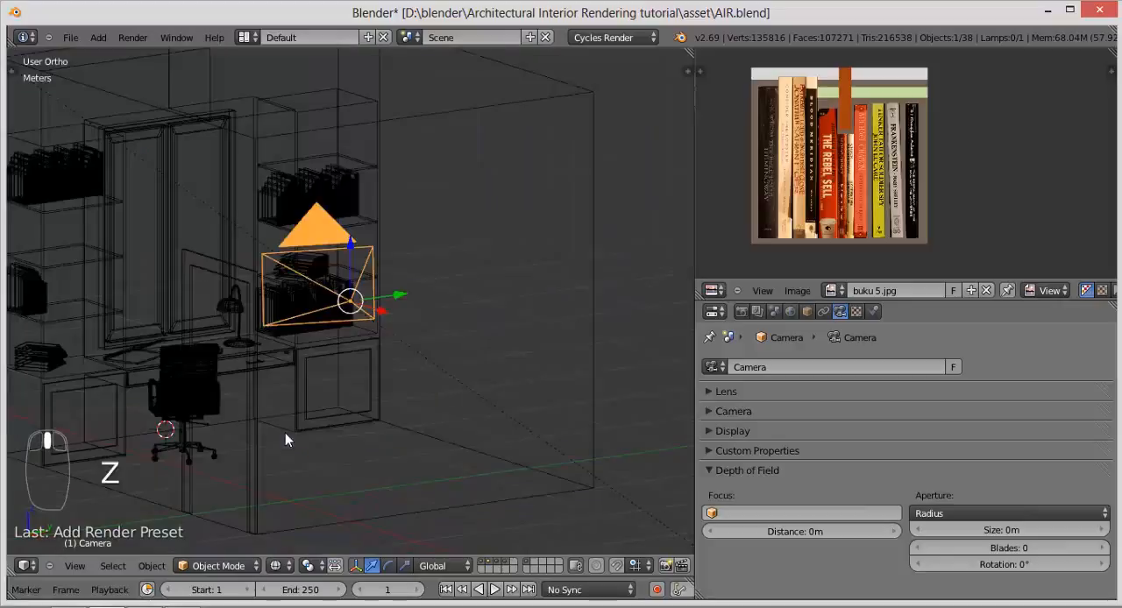
pyautogui.moveTo(246, 410); pyautogui.dragTo(360, 397, button='middle')
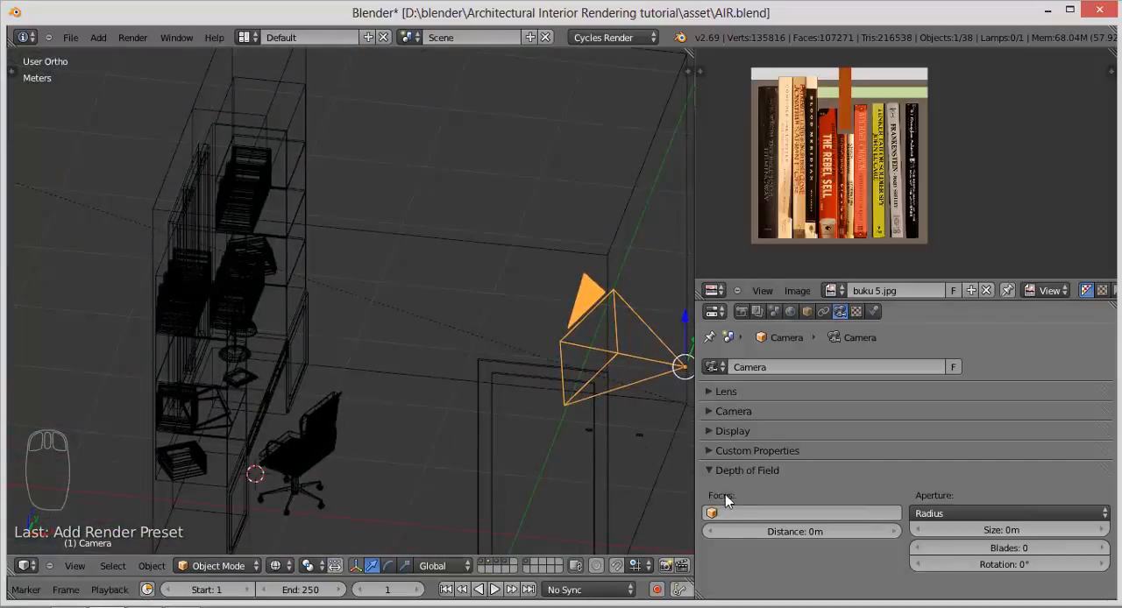
# Step: Set the camera's focus distance to 1 m and turn on its Limits display
pyautogui.click(889, 532)
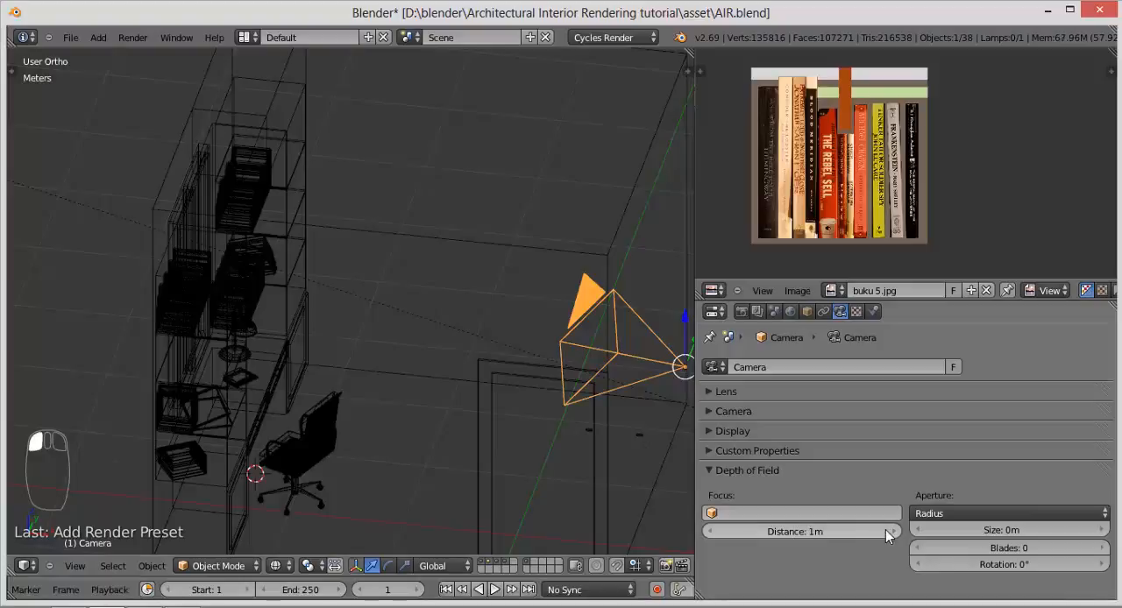
pyautogui.click(745, 431)
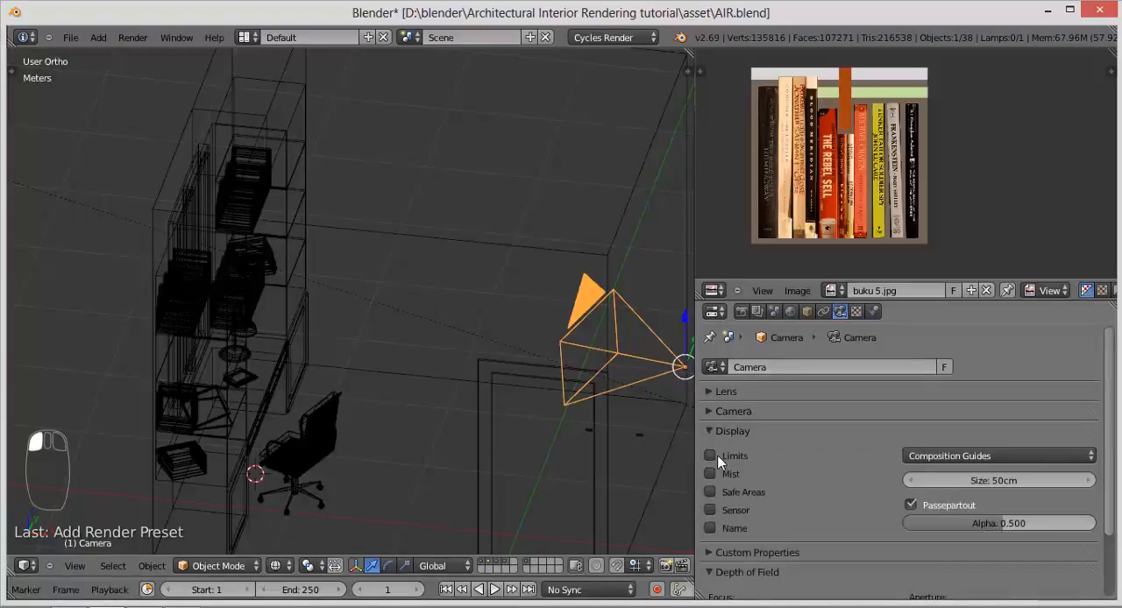
pyautogui.click(710, 456)
pyautogui.scroll(-2, 734, 526)
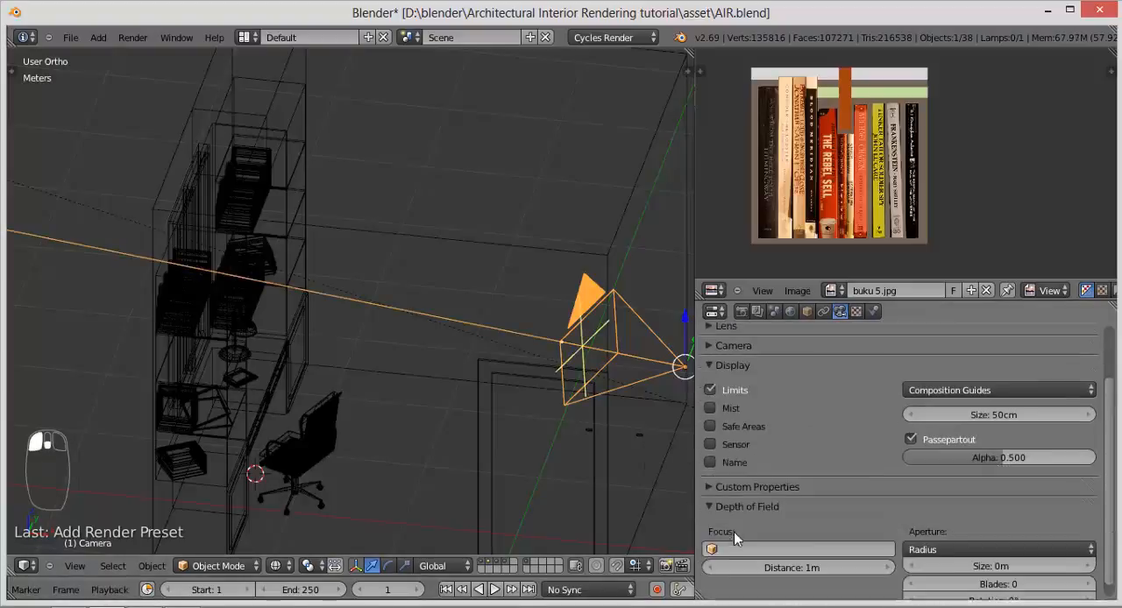
# Step: Set the camera's focus distance to 4.4 m, using the top view to place the focus marker over the desk
pyautogui.click(887, 553)
pyautogui.moveTo(789, 554); pyautogui.dragTo(768, 554)
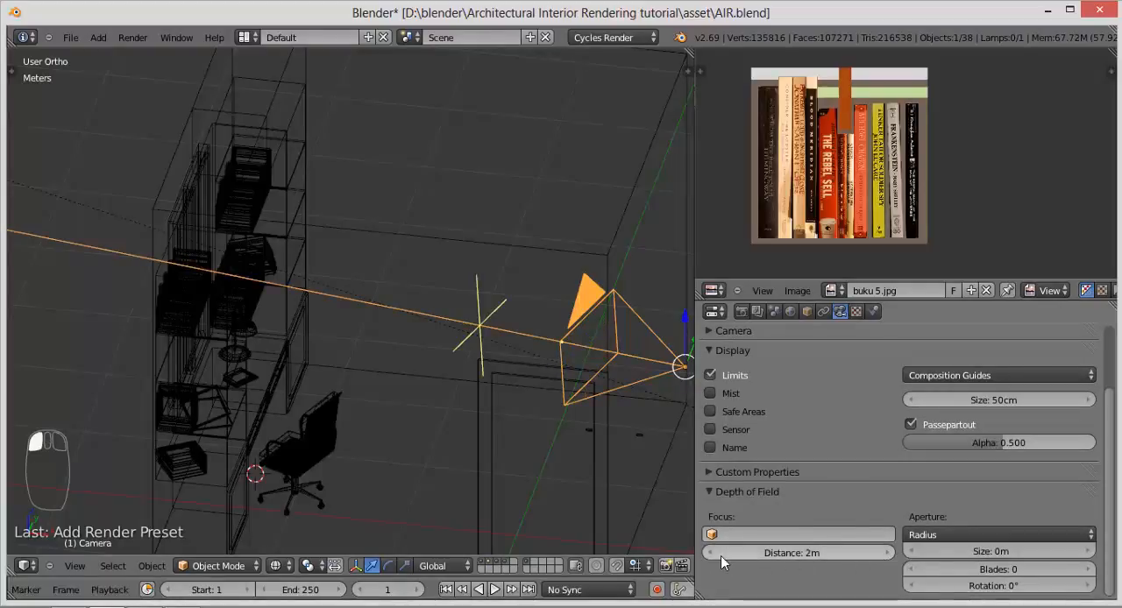
pyautogui.moveTo(849, 550); pyautogui.dragTo(866, 552)
pyautogui.moveTo(368, 327); pyautogui.dragTo(403, 364, button='middle')
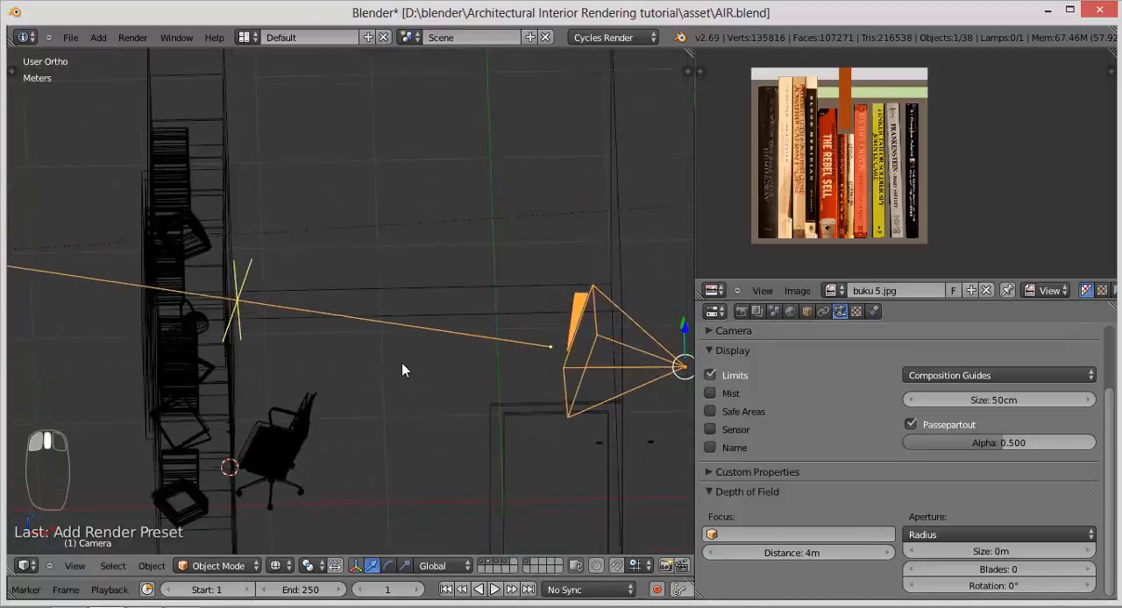
pyautogui.press('KP_7')
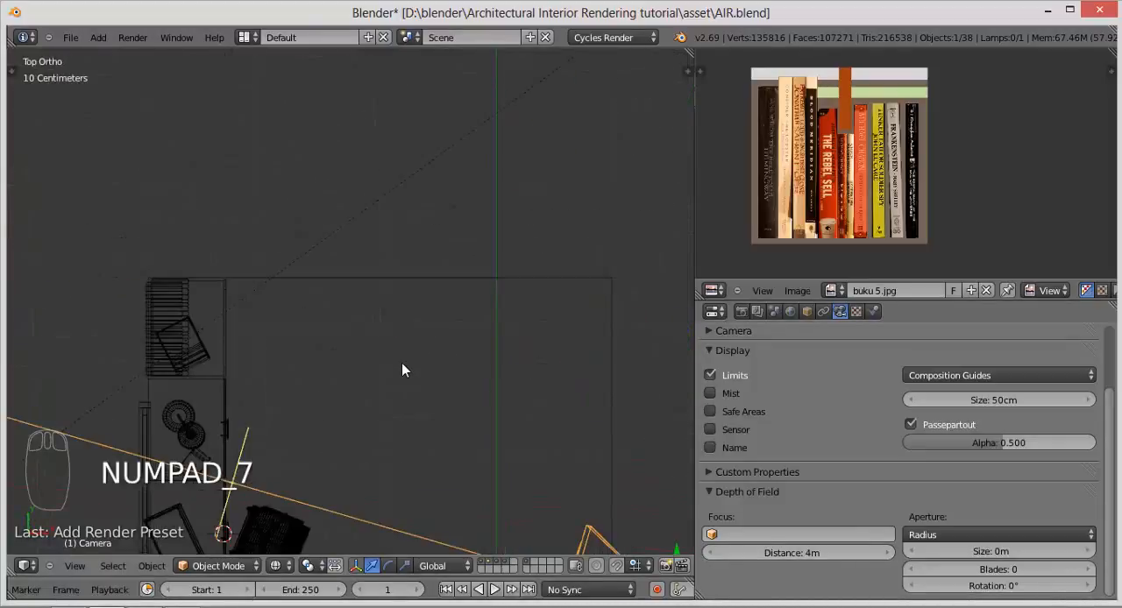
pyautogui.keyDown('shift'); pyautogui.moveTo(367, 371); pyautogui.dragTo(260, 227, button='middle'); pyautogui.keyUp('shift')
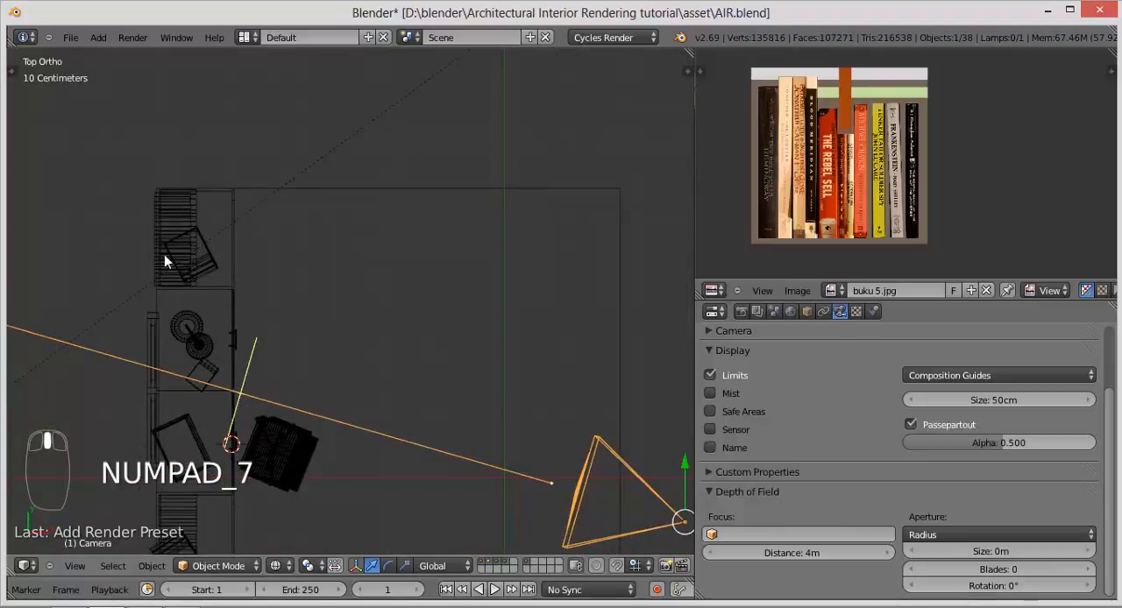
pyautogui.keyDown('shift'); pyautogui.moveTo(263, 371); pyautogui.dragTo(301, 321, button='middle'); pyautogui.keyUp('shift')
pyautogui.scroll(1, 275, 370)
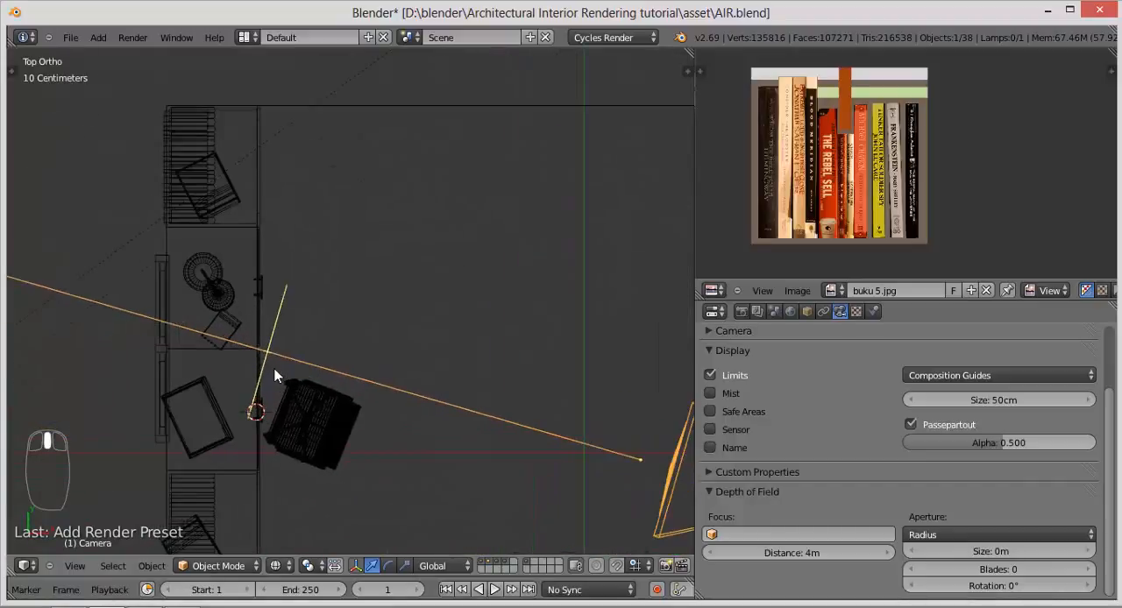
pyautogui.click(888, 554)
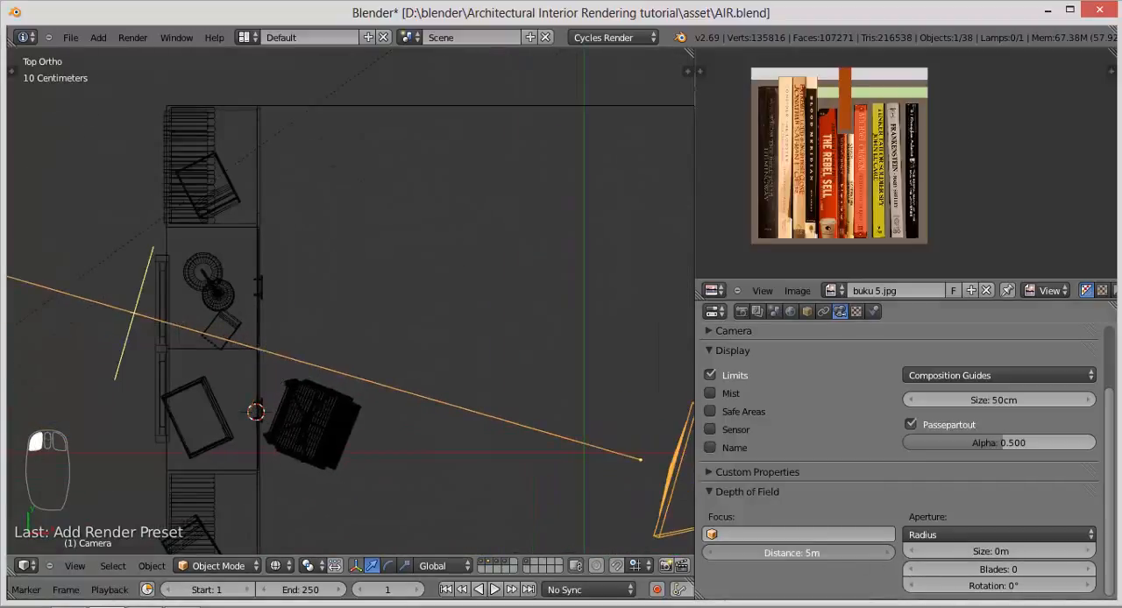
pyautogui.moveTo(895, 554)
pyautogui.mouseDown()
pyautogui.moveTo(882, 554)
pyautogui.moveTo(894, 554)
pyautogui.mouseUp()
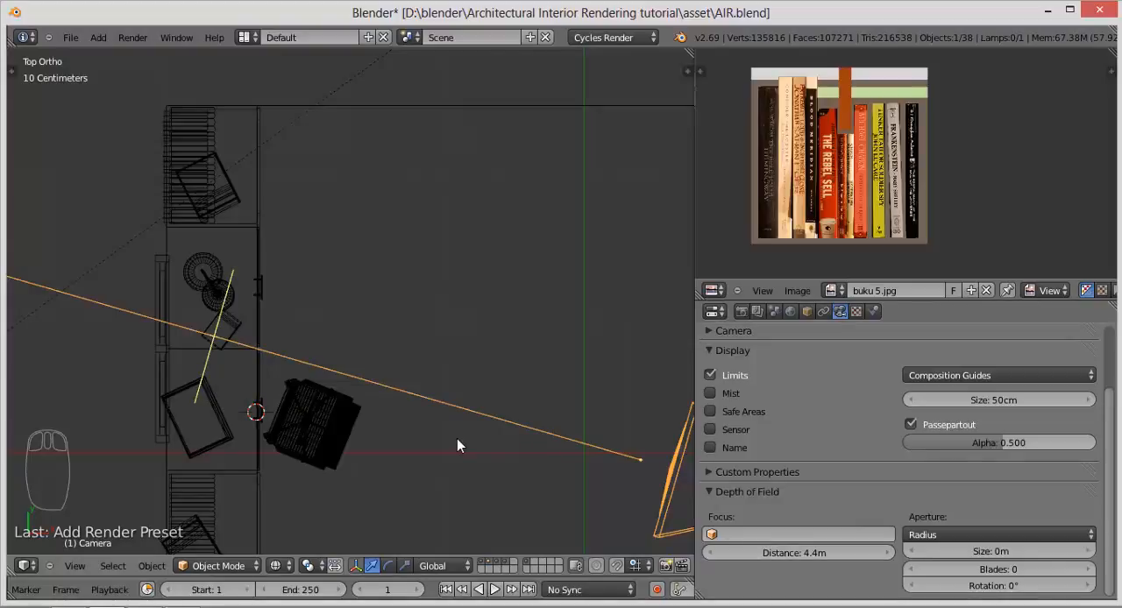
# Step: Return to the camera view and switch the viewport to Rendered shading
pyautogui.press('KP_0')
pyautogui.press('z')
pyautogui.press('z')
pyautogui.press('z')
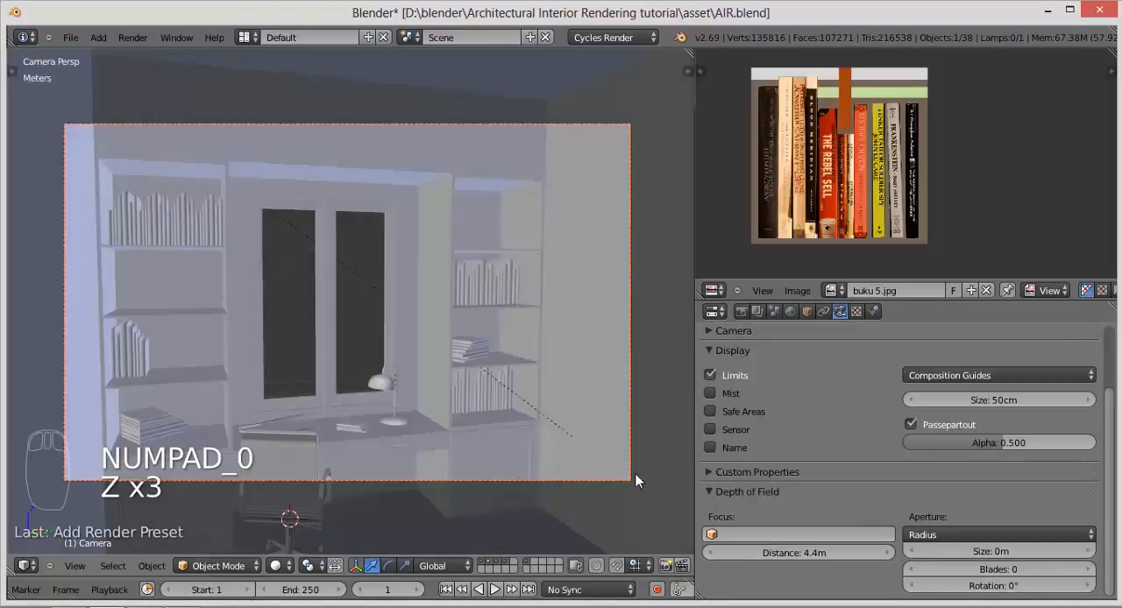
pyautogui.moveTo(195, 346); pyautogui.dragTo(280, 372, button='middle')
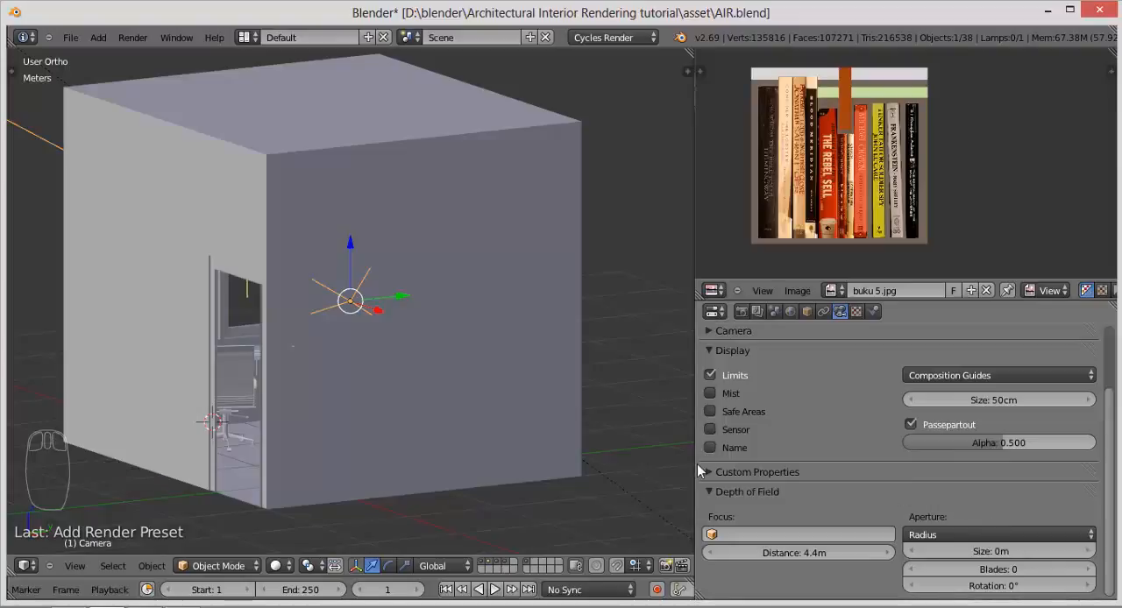
pyautogui.press('KP_0')
pyautogui.press('KP_0')
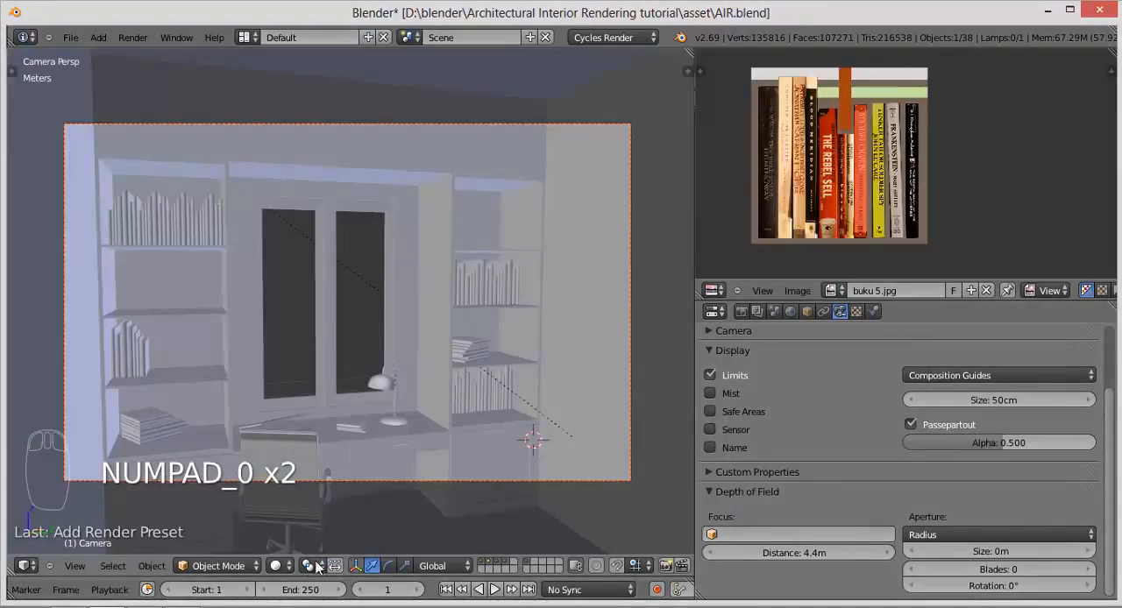
pyautogui.click(289, 568)
pyautogui.click(312, 463)
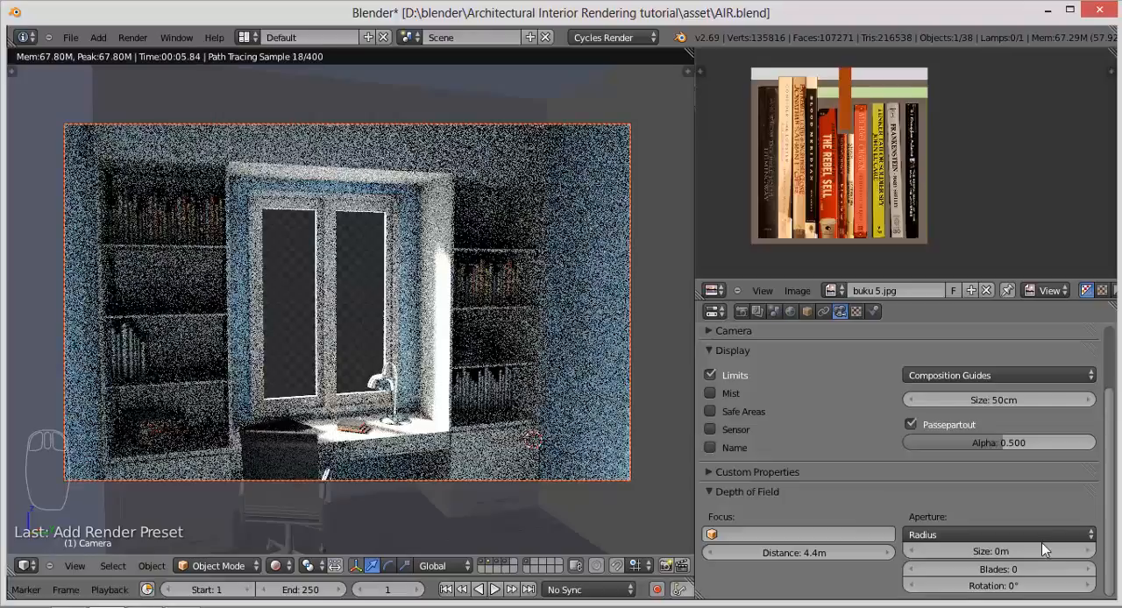
# Step: Try depth of field aperture sizes of 1 m and 20 cm on the camera
pyautogui.click(1088, 551)
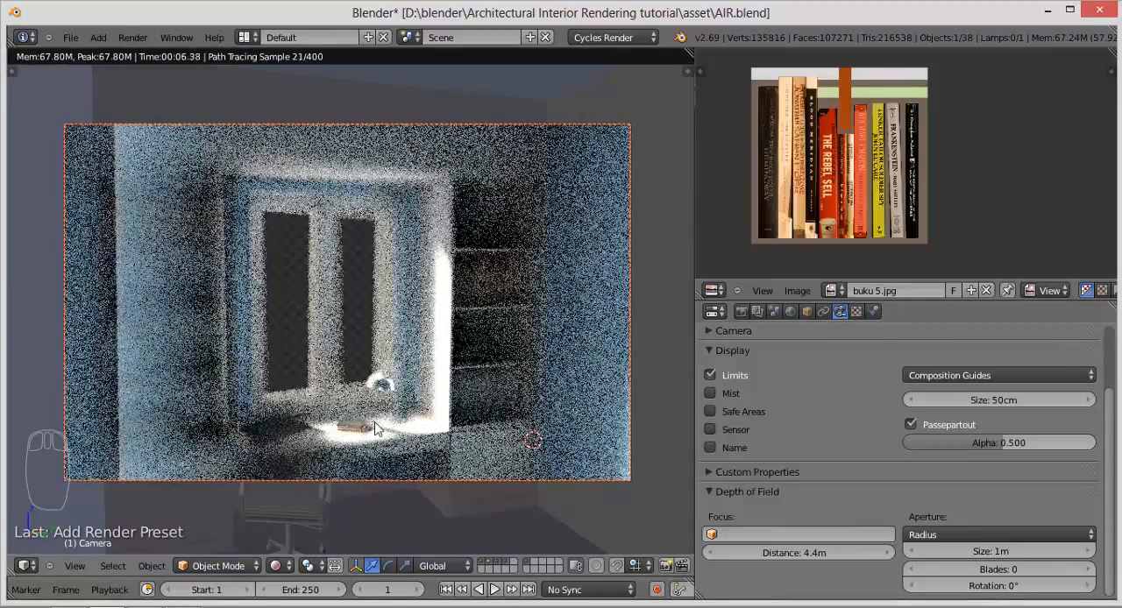
pyautogui.click(1015, 556)
pyautogui.write('0')
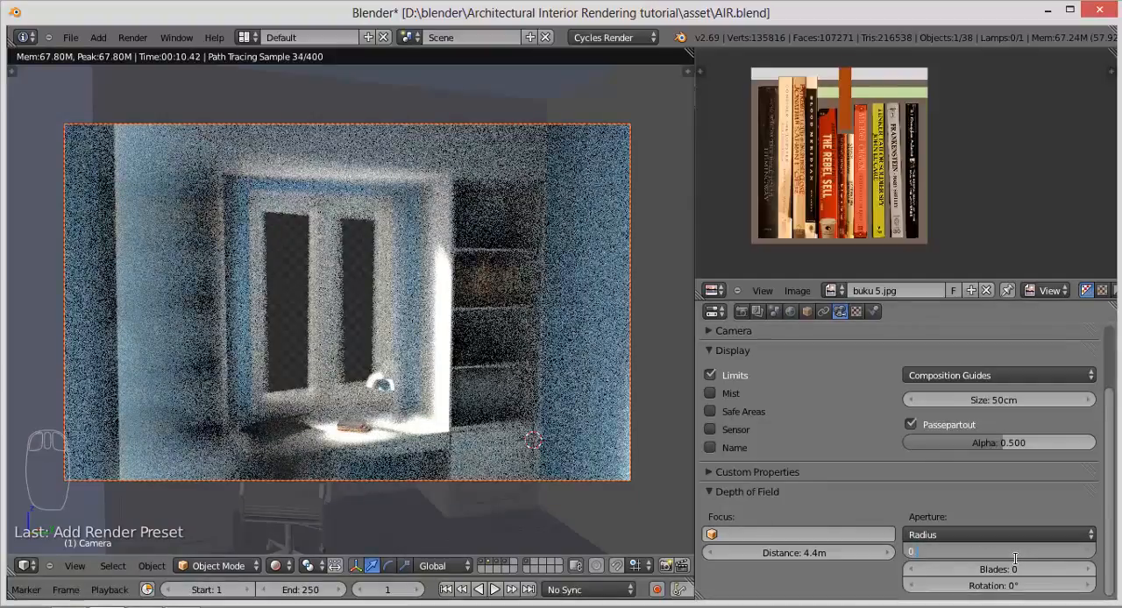
pyautogui.write('.2')
pyautogui.press('Return')
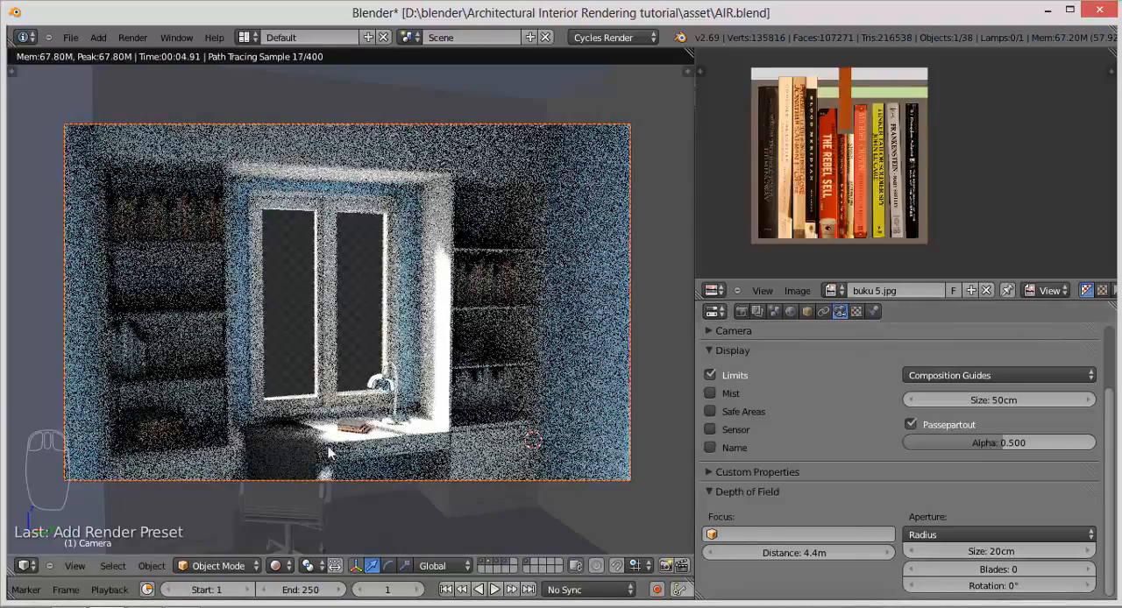
# Step: Set the camera's aperture size to 10 cm
pyautogui.click(1000, 553)
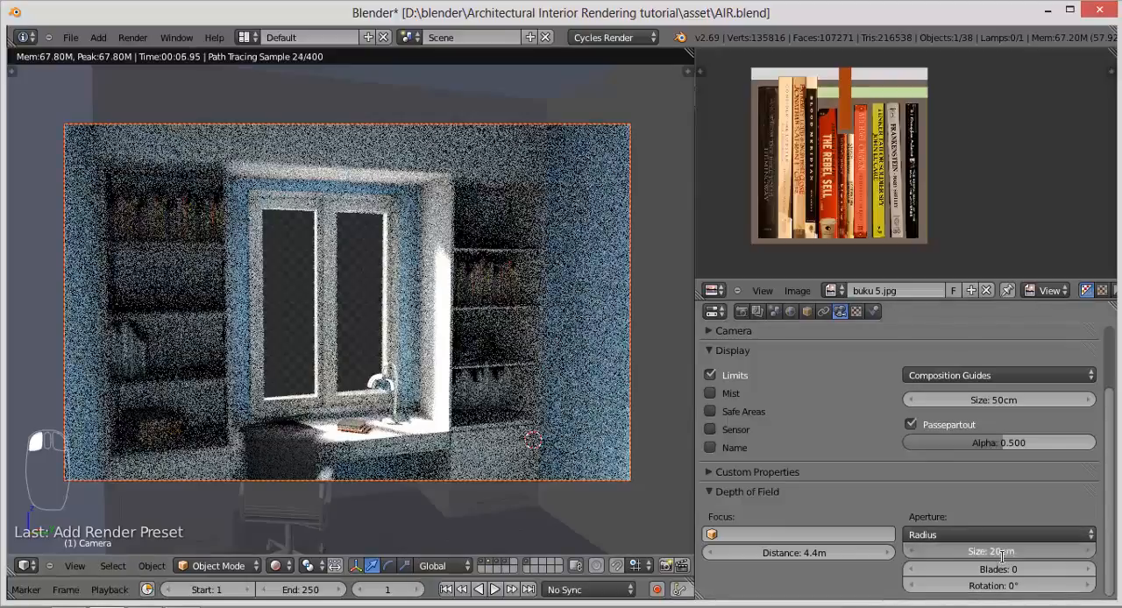
pyautogui.write('0.1')
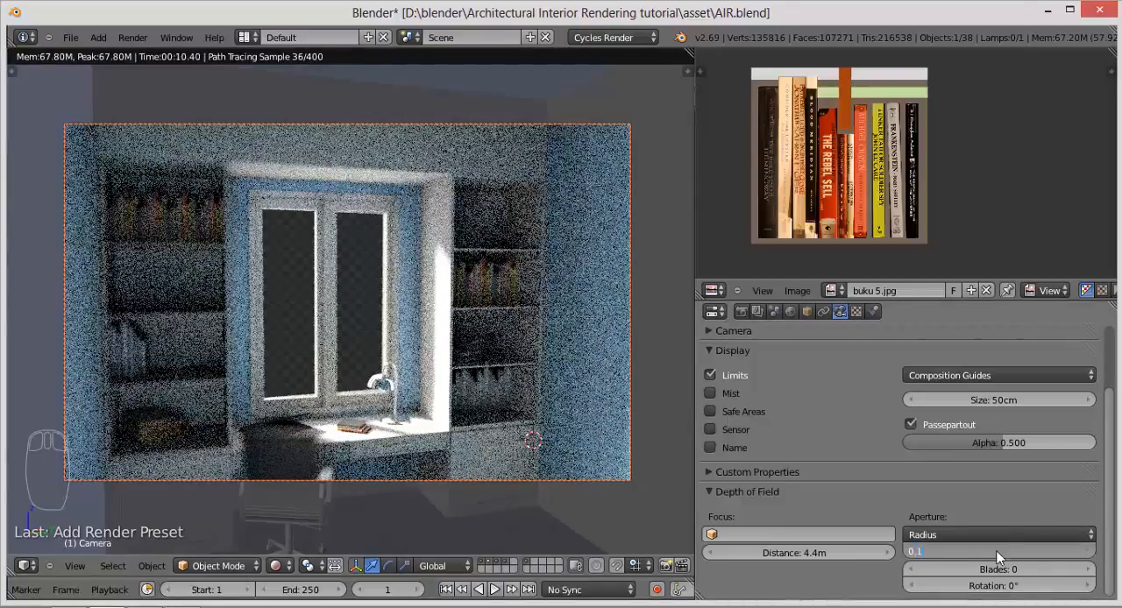
pyautogui.press('Return')
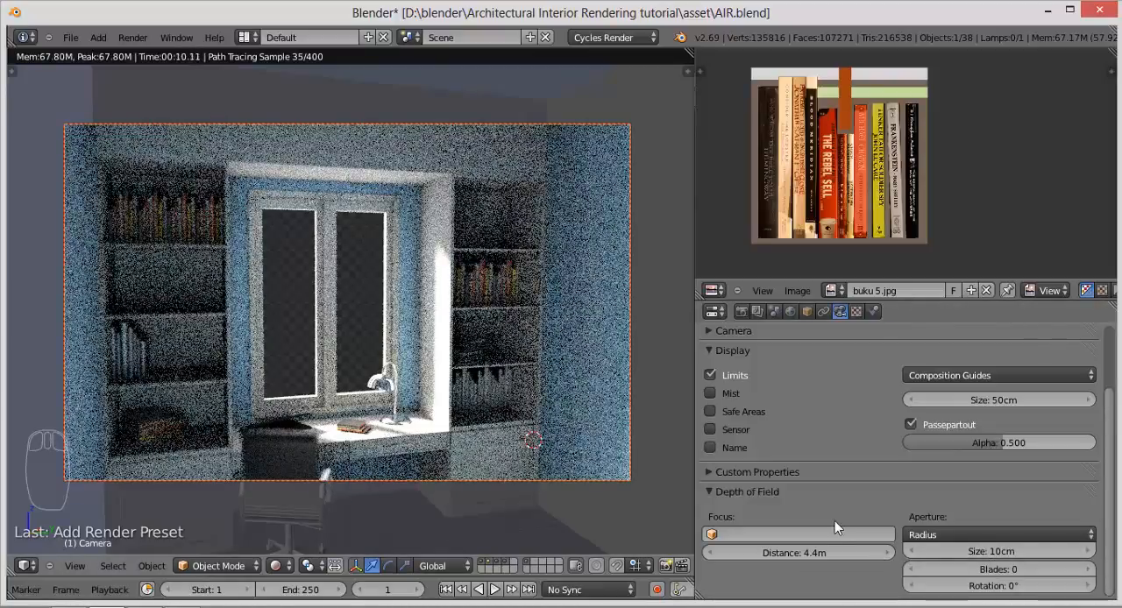
# Step: Set the camera's depth of field aperture size to 5 cm
pyautogui.click(1018, 552)
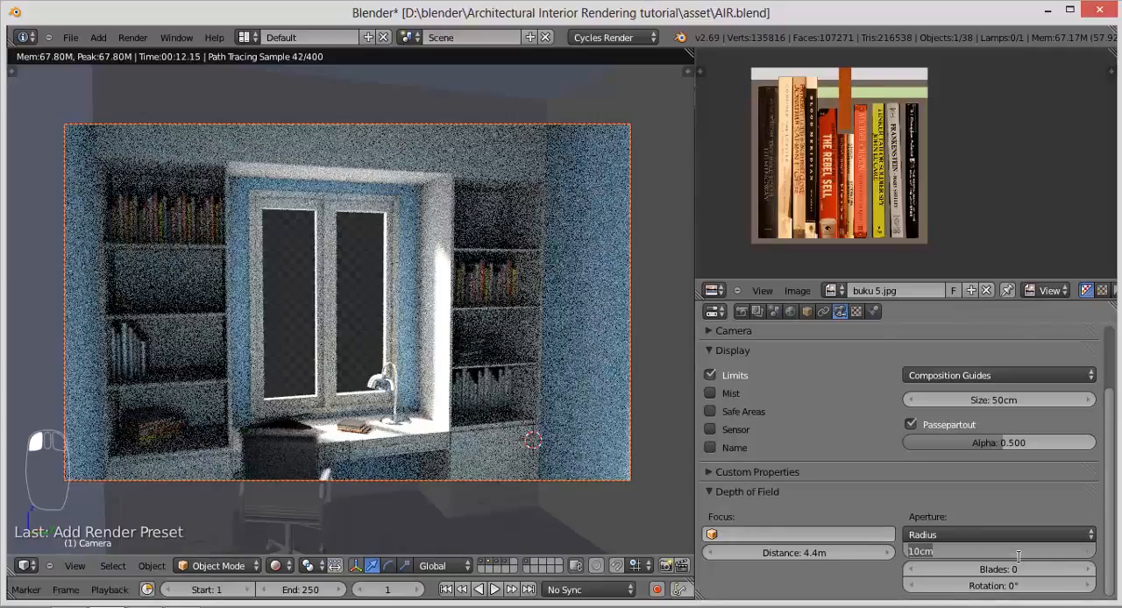
pyautogui.write('0.0')
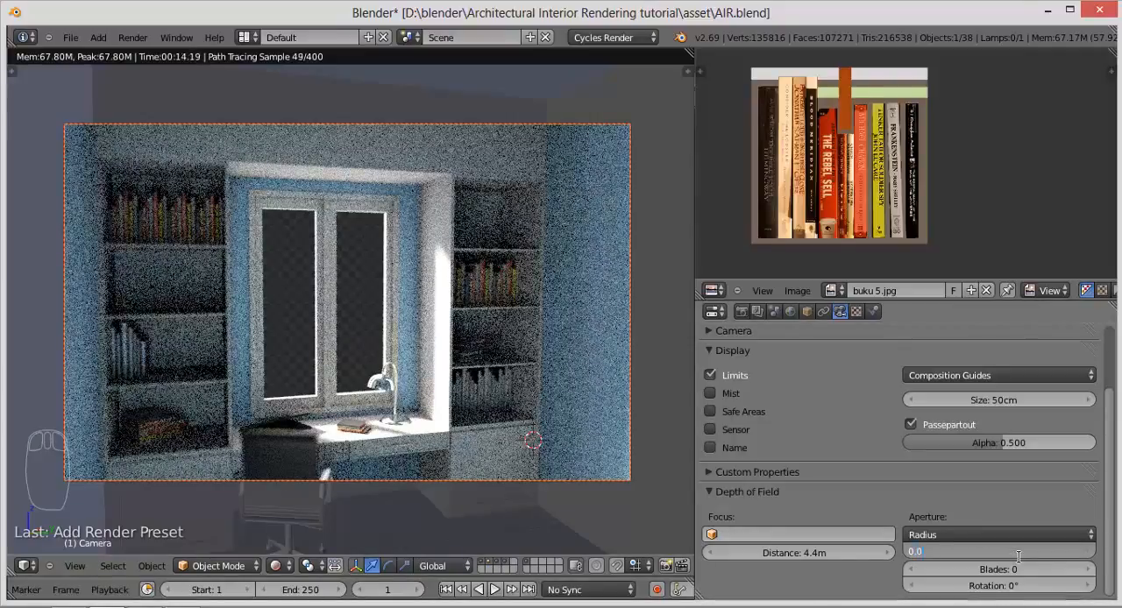
pyautogui.write('5')
pyautogui.press('Return')
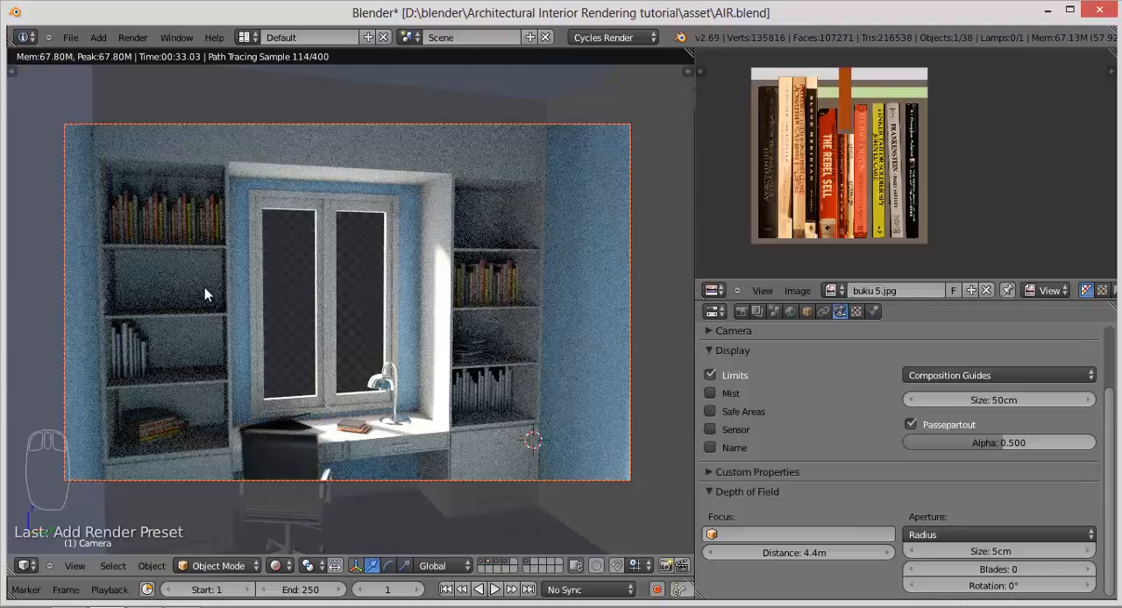
# Step: Select the camera and lower it slightly along the global Z axis
pyautogui.rightClick(403, 479)
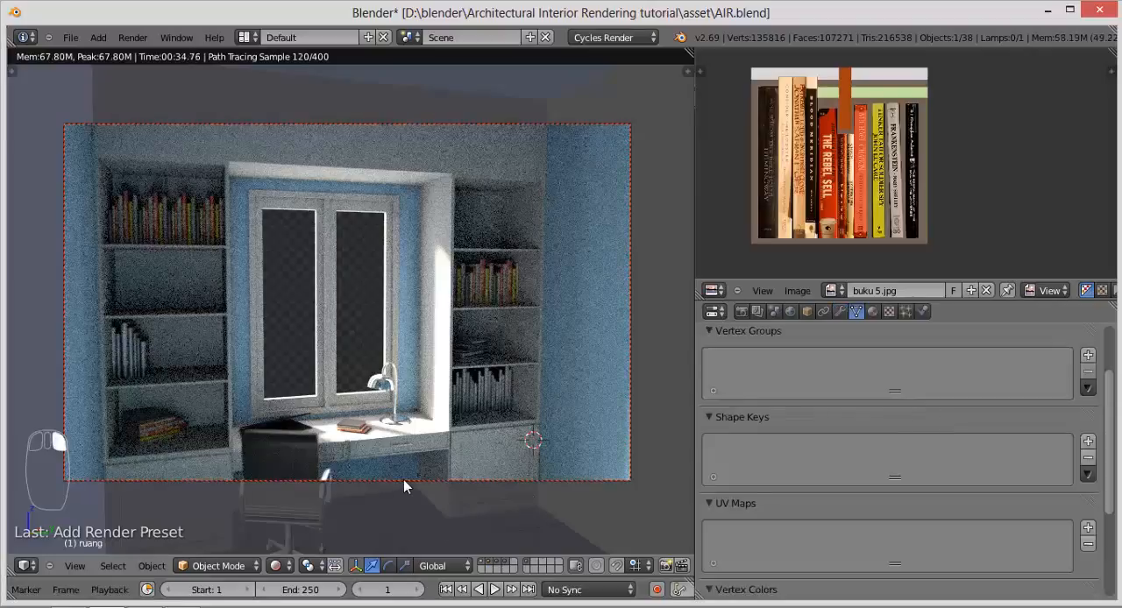
pyautogui.rightClick(469, 480)
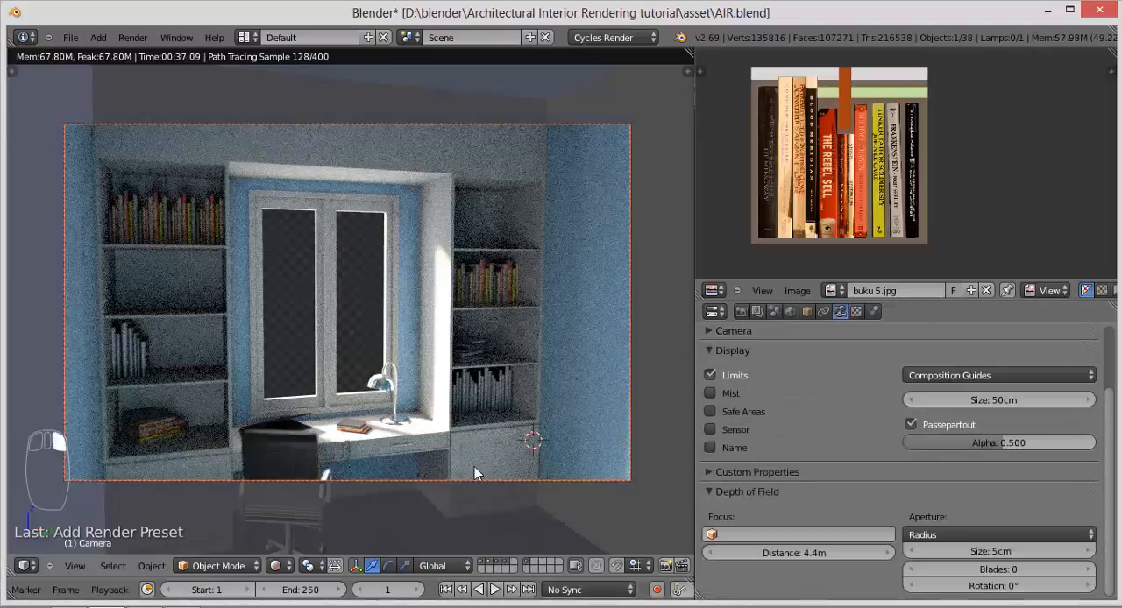
pyautogui.press('g')
pyautogui.press('z')
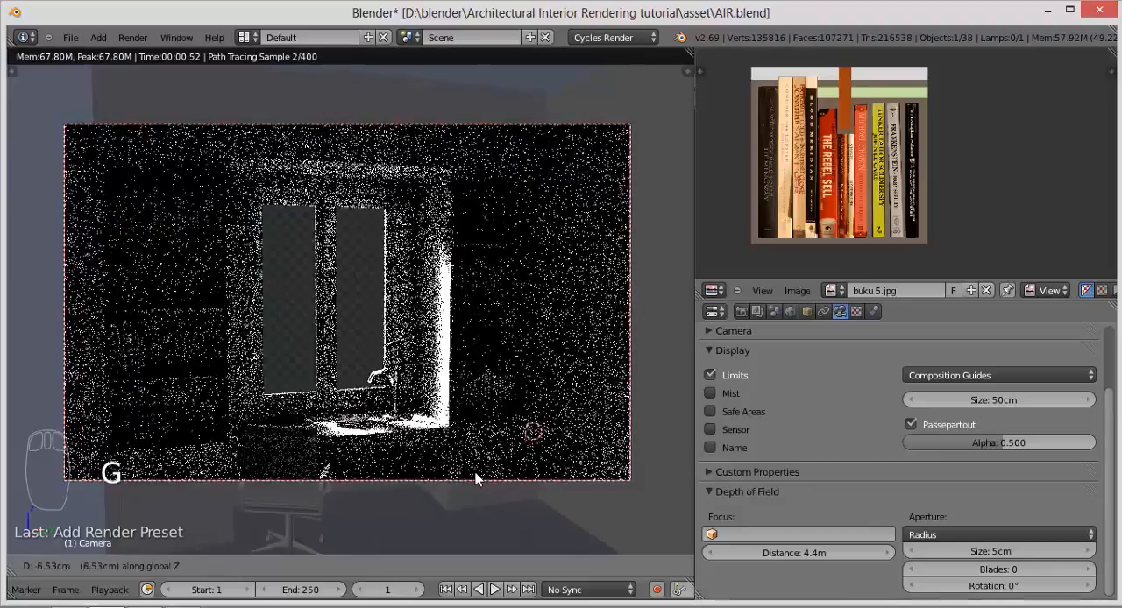
pyautogui.click(476, 476)
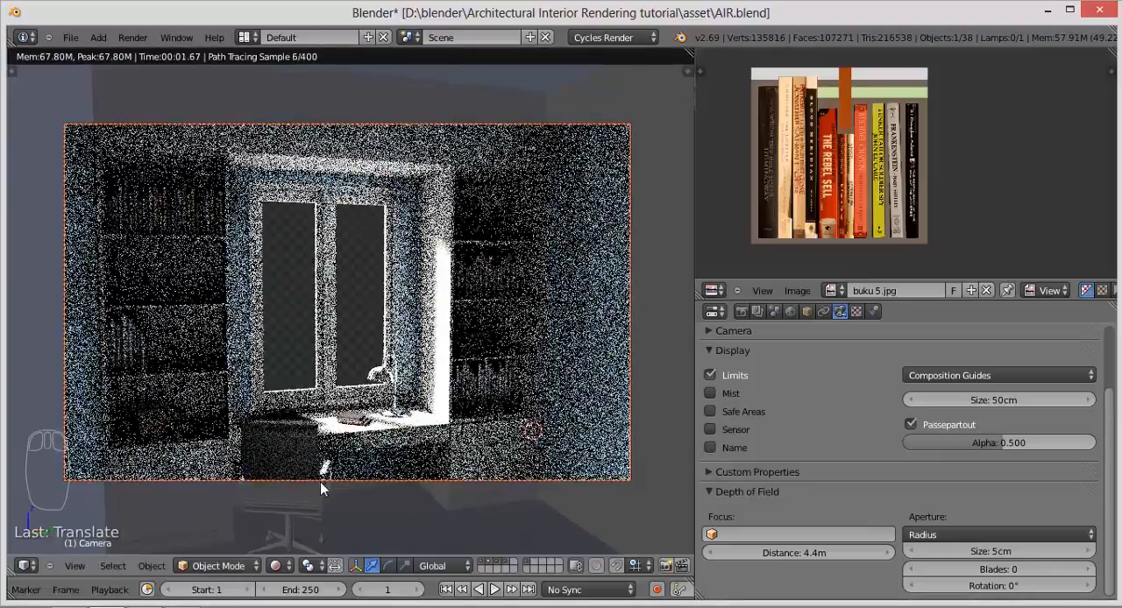
# Step: Switch the viewport to Solid shading and raise the camera about 1.9 cm along the Z axis
pyautogui.click(276, 565)
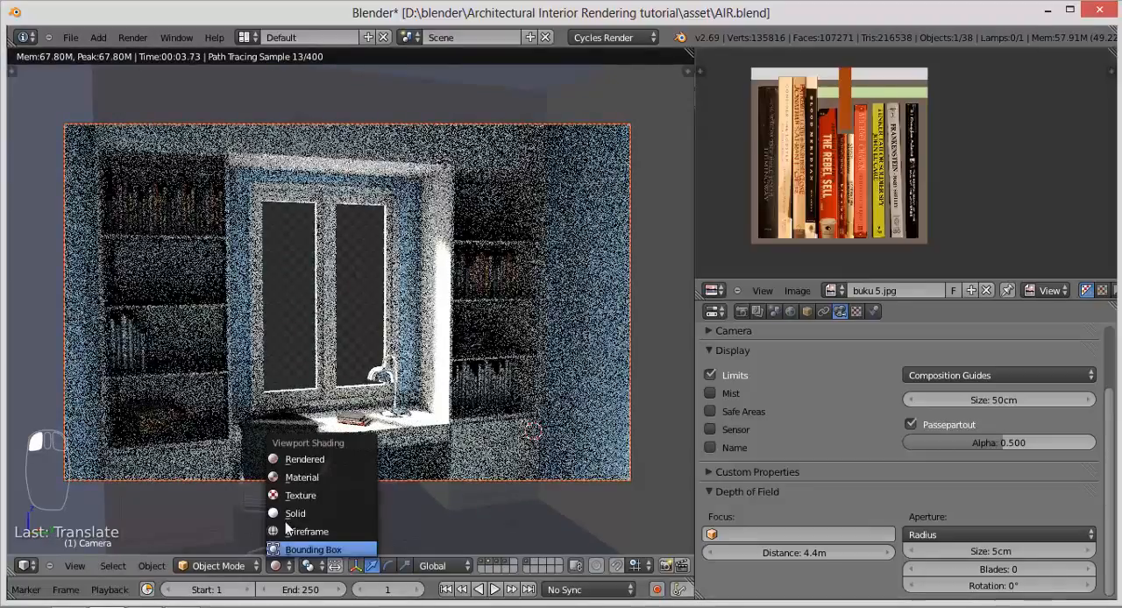
pyautogui.click(286, 516)
pyautogui.press('g')
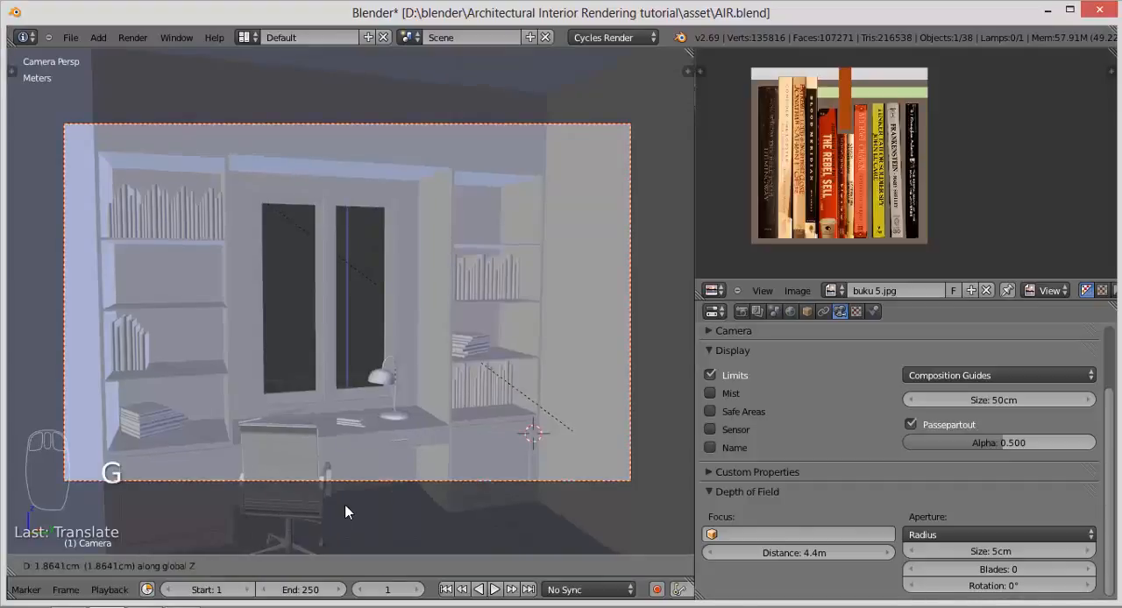
pyautogui.click(345, 511)
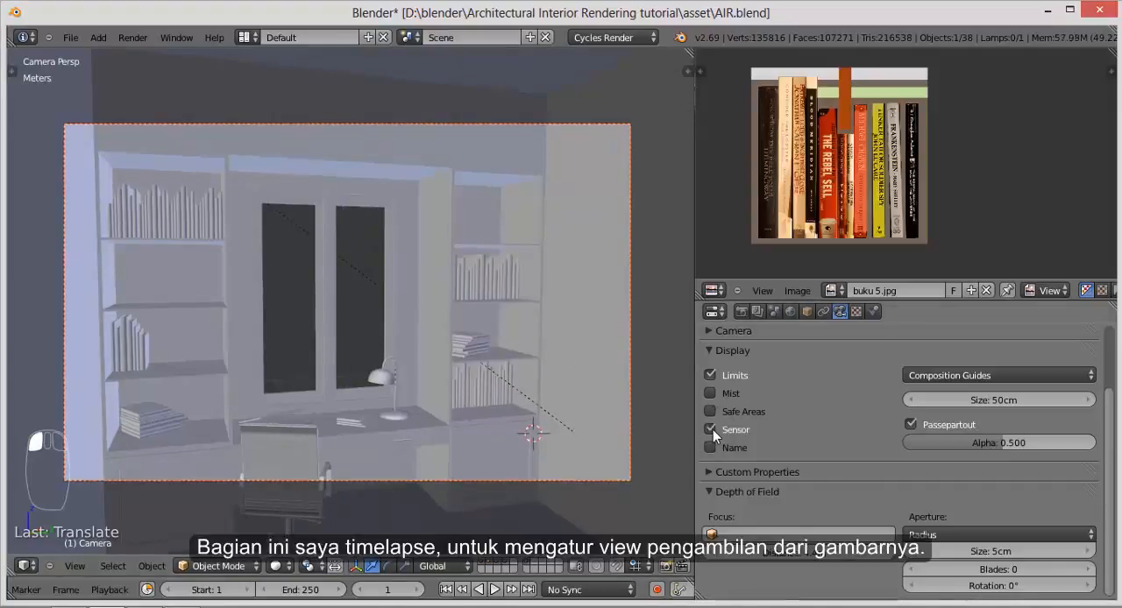
# Step: Try the Thirds composition guides while lowering the camera along the Z axis to bring the whole chair into frame
pyautogui.click(999, 375)
pyautogui.click(956, 426)
pyautogui.press('g')
pyautogui.press('g')
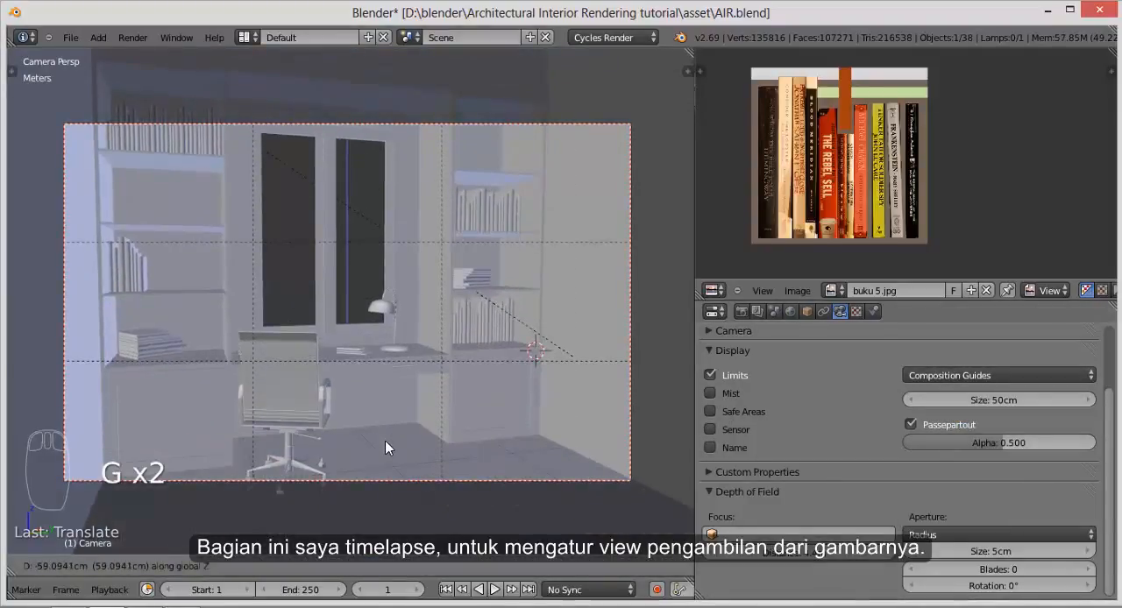
pyautogui.click(439, 444)
# Step: Try rotating the camera and reframing the shot with Lock Camera to View, and undo the reframing changes
pyautogui.press('n')
pyautogui.press('n')
pyautogui.press('r')
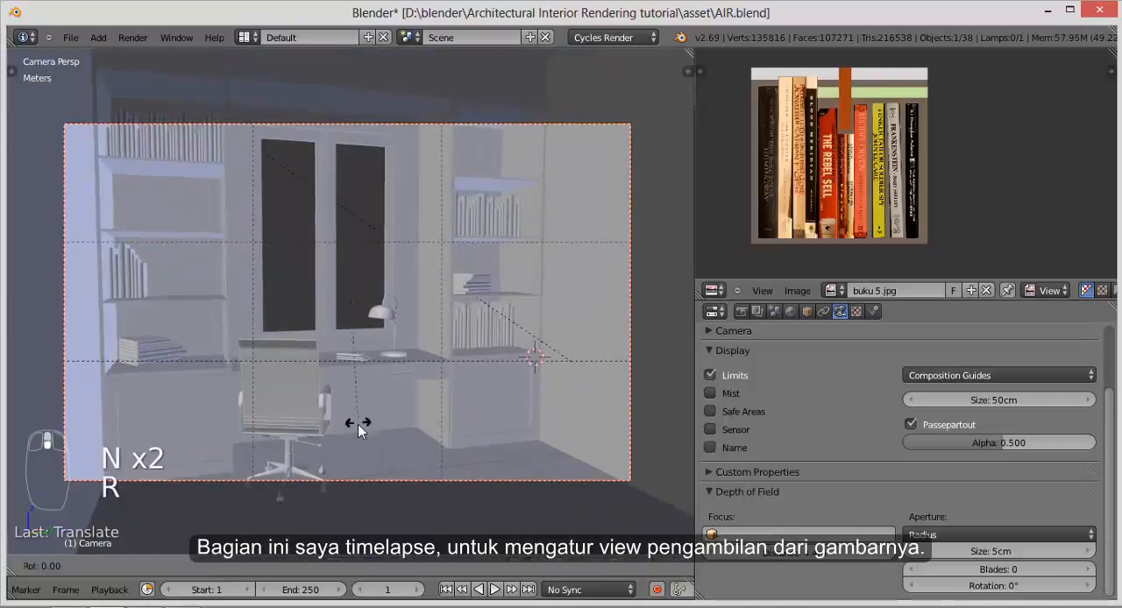
pyautogui.click(391, 430)
pyautogui.press('n')
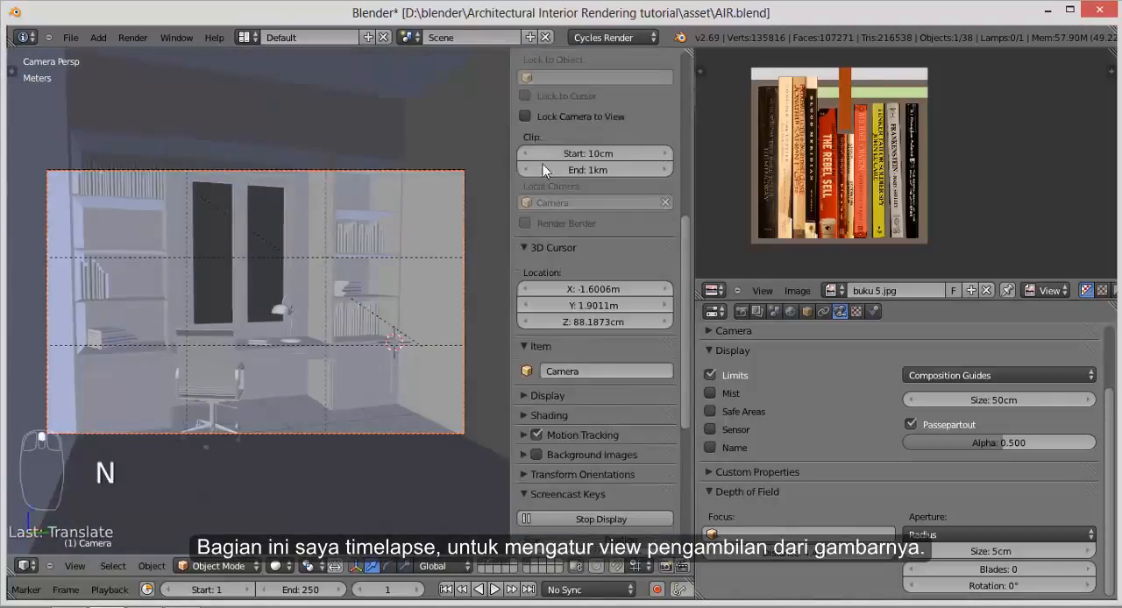
pyautogui.click(520, 113)
pyautogui.press('n')
pyautogui.scroll(2, 314, 409)
pyautogui.moveTo(314, 409); pyautogui.dragTo(331, 393, button='middle')
pyautogui.hotkey('ctrl', 'z')
pyautogui.hotkey('ctrl', 'z')
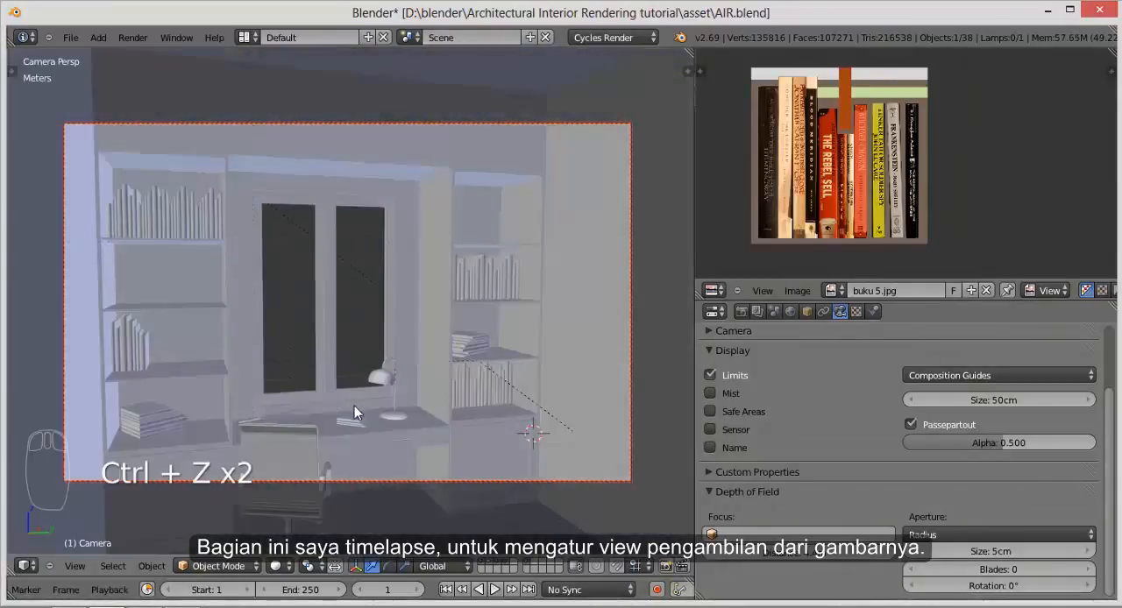
# Step: Show the Thirds composition guides in the camera view and fine-tune the camera's height along the Z axis
pyautogui.click(967, 375)
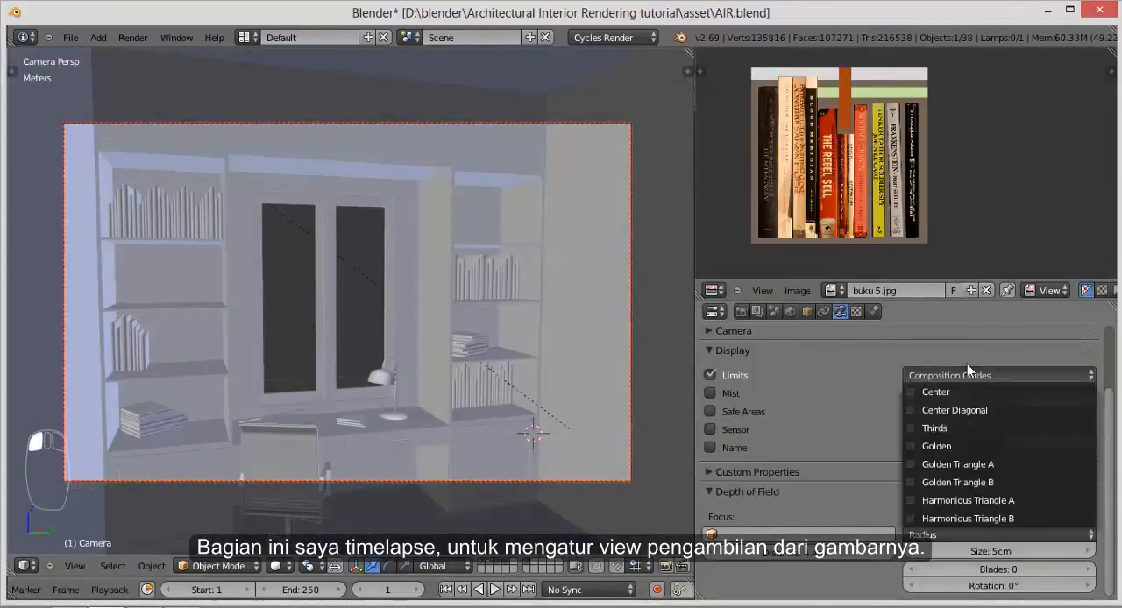
pyautogui.click(951, 427)
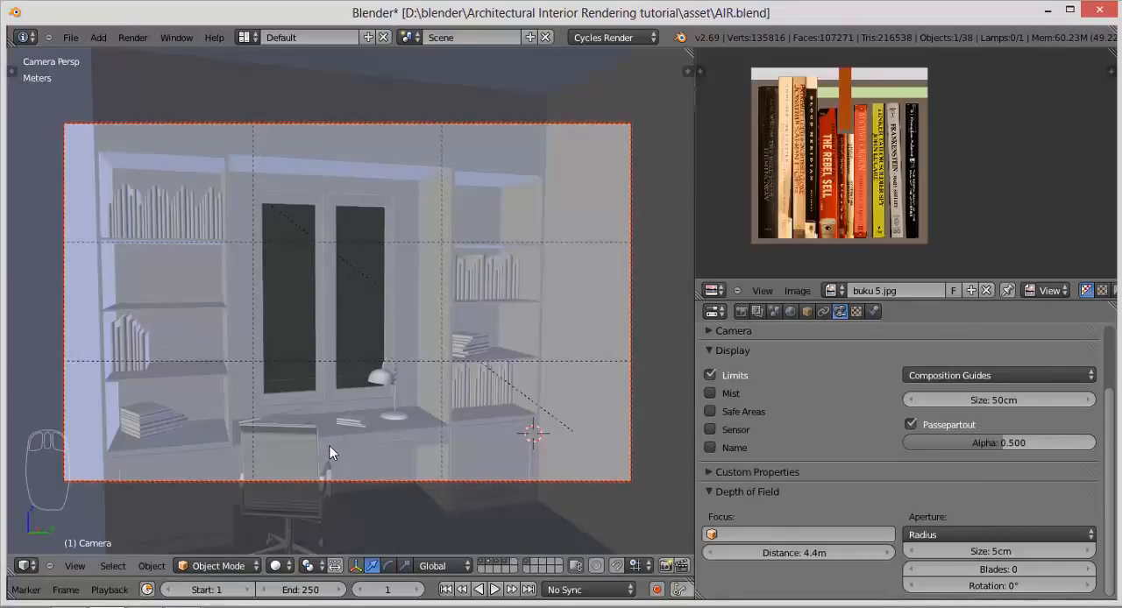
pyautogui.press('g')
pyautogui.press('z')
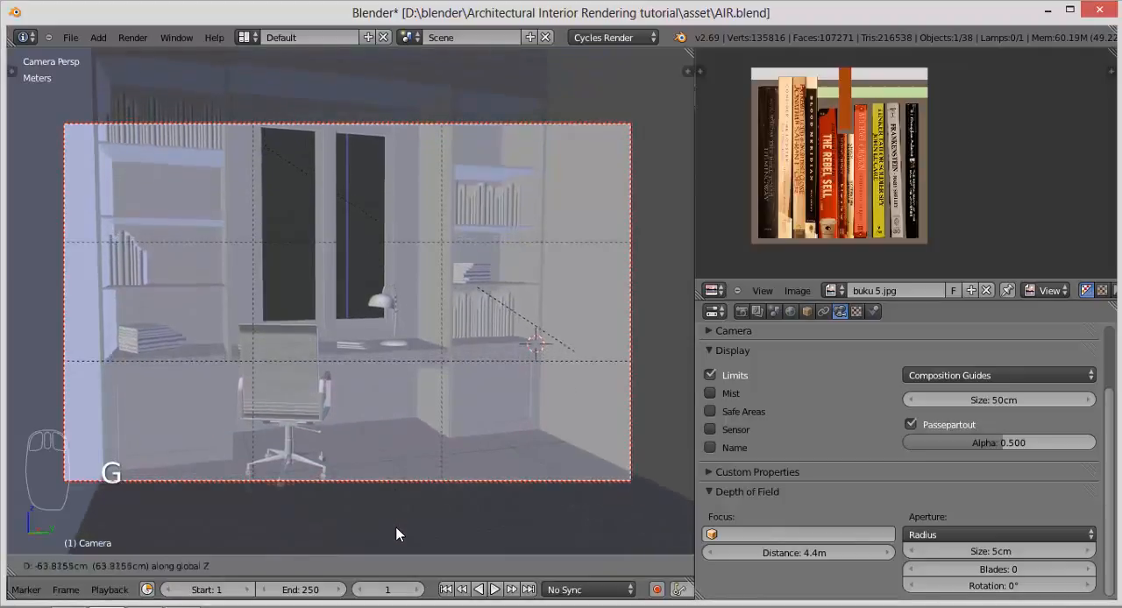
pyautogui.click(396, 480)
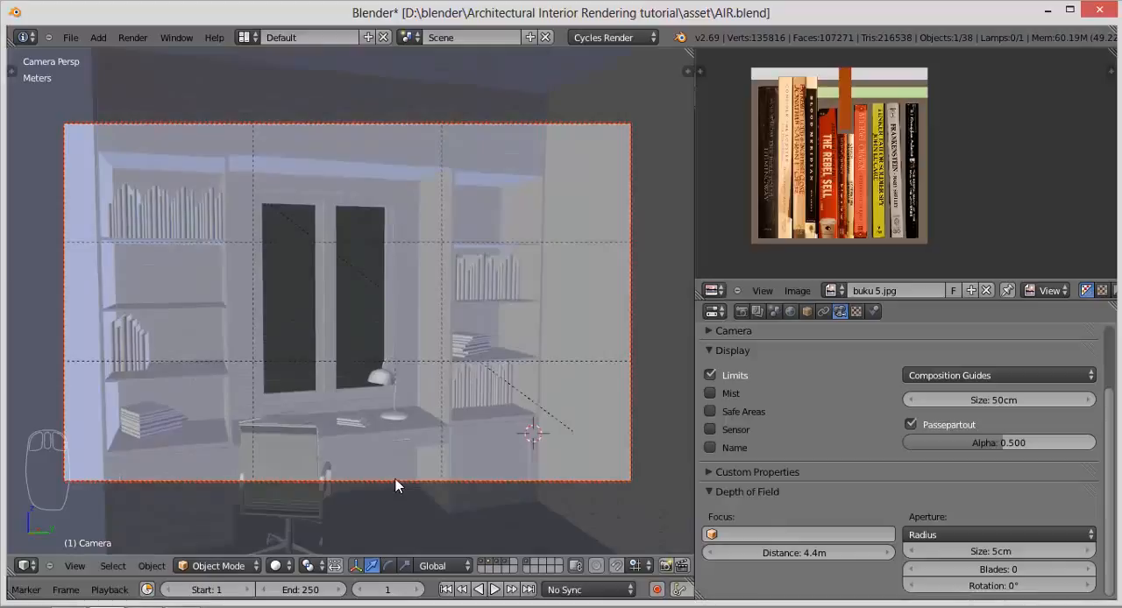
pyautogui.press('g')
pyautogui.press('y')
pyautogui.rightClick(395, 479)
# Step: Collapse the camera's depth of field and display settings, bring up the render settings, and render the scene
pyautogui.click(724, 493)
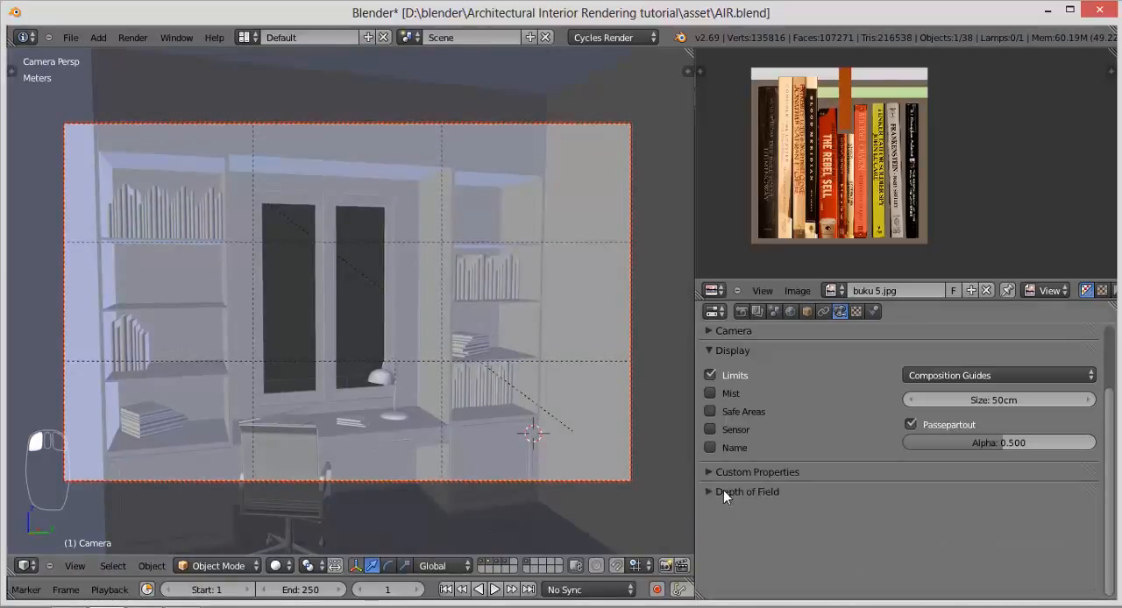
pyautogui.click(734, 350)
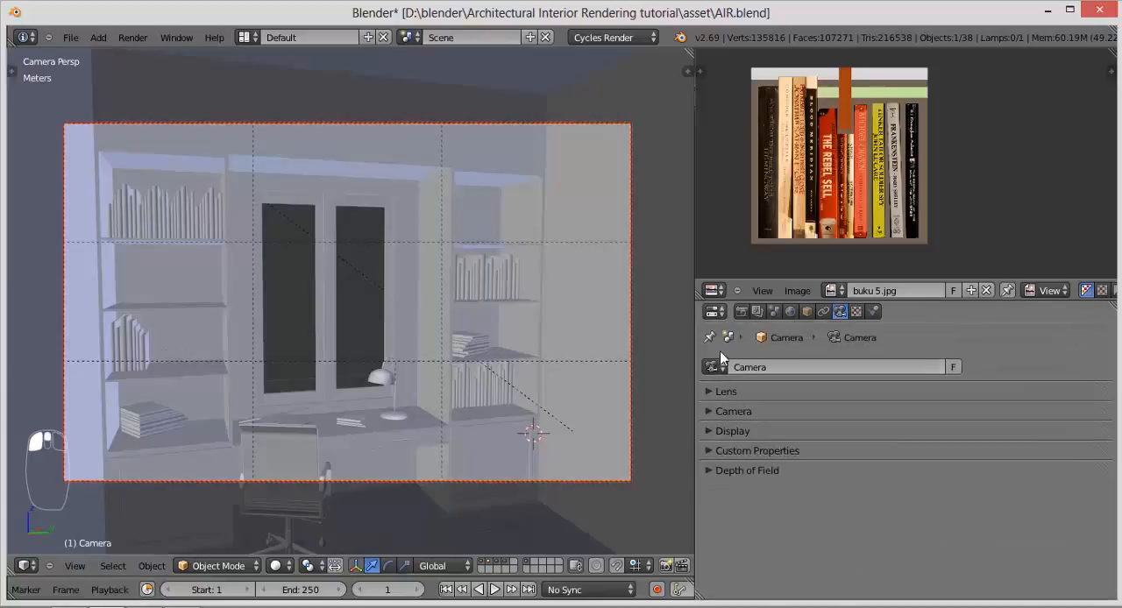
pyautogui.click(742, 312)
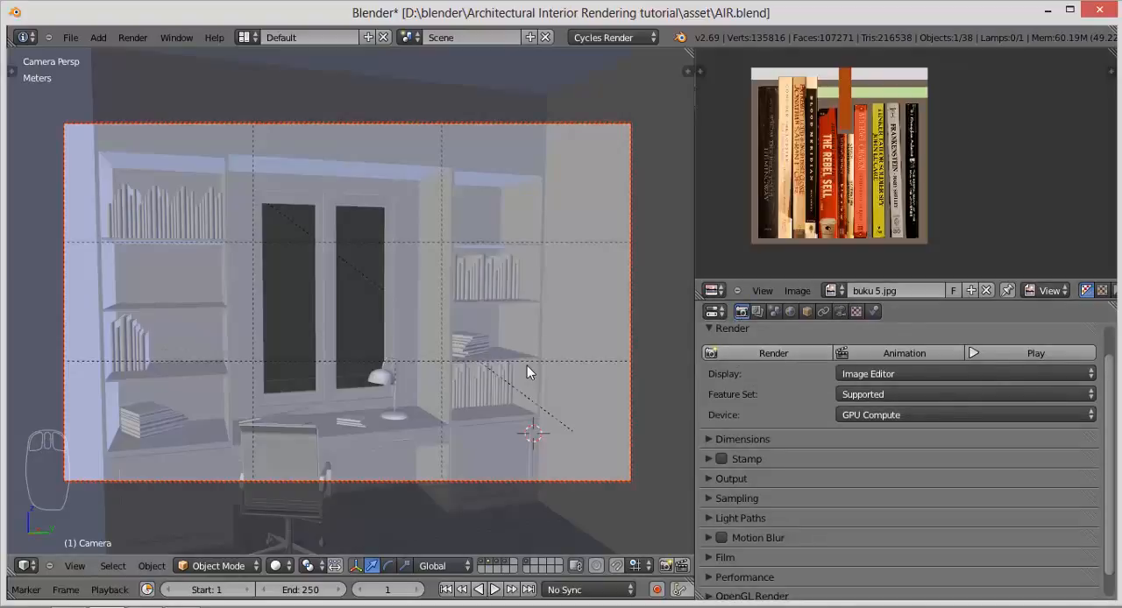
pyautogui.press('F12')
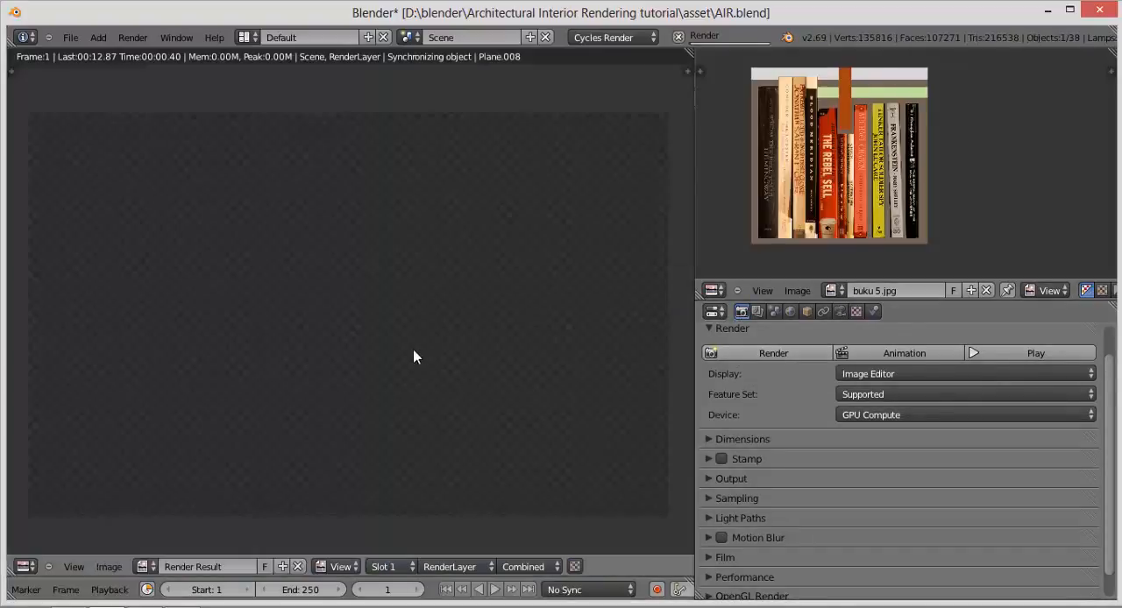